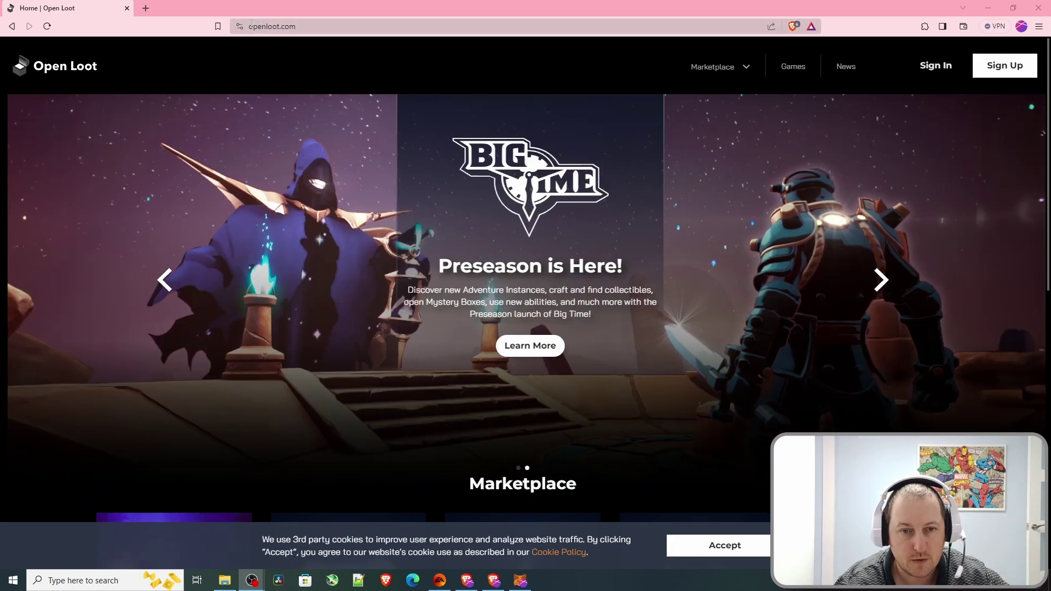
- Accept the cookie notice on openloot.com and start signing up with the second listed Google account
{"action": "left_click", "coordinate": [263, 26]}
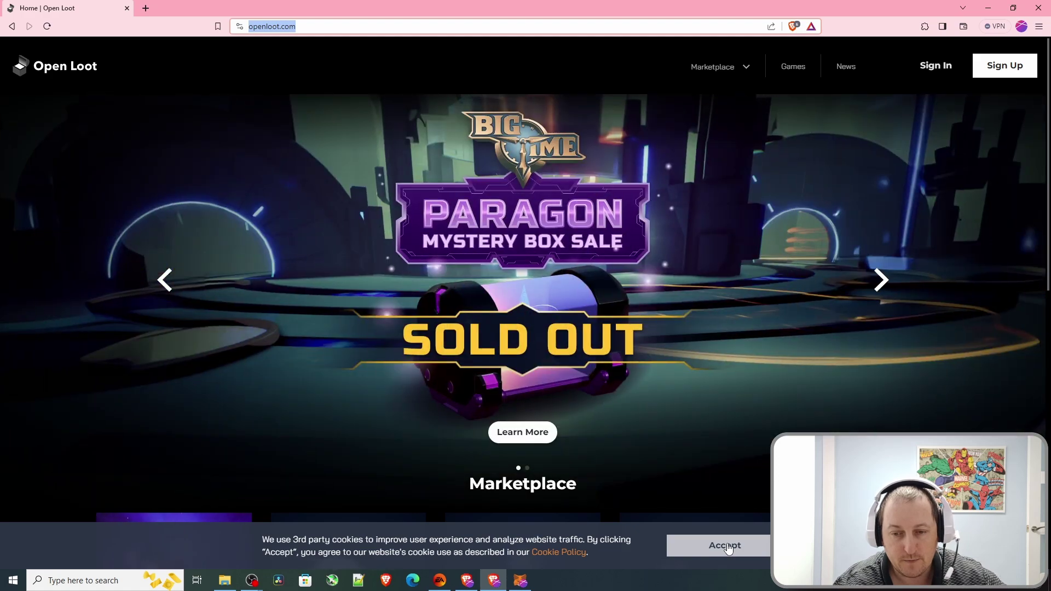
{"action": "left_click", "coordinate": [727, 547]}
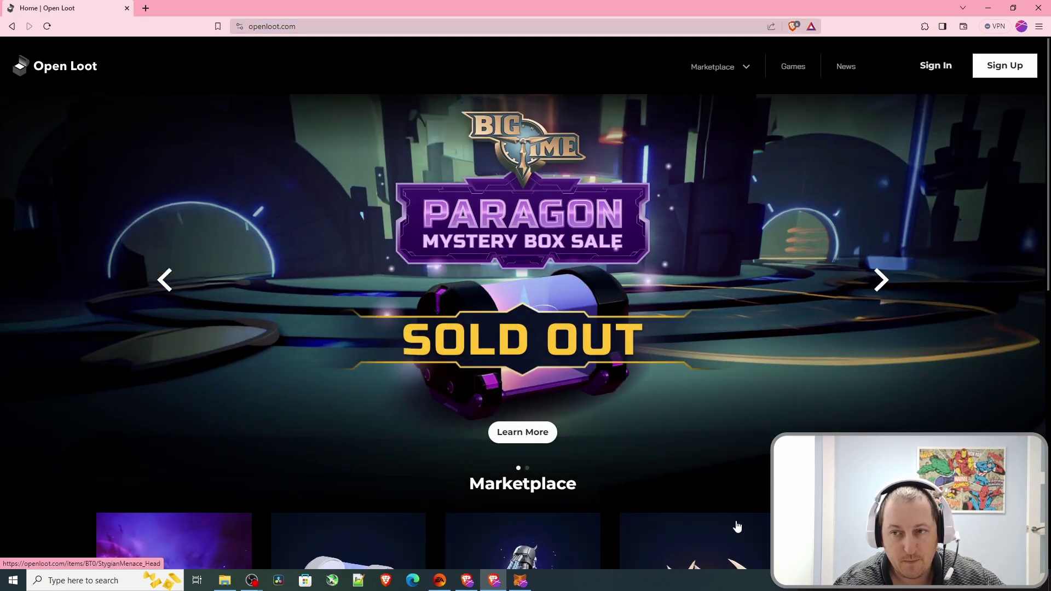
{"action": "left_click", "coordinate": [1014, 67]}
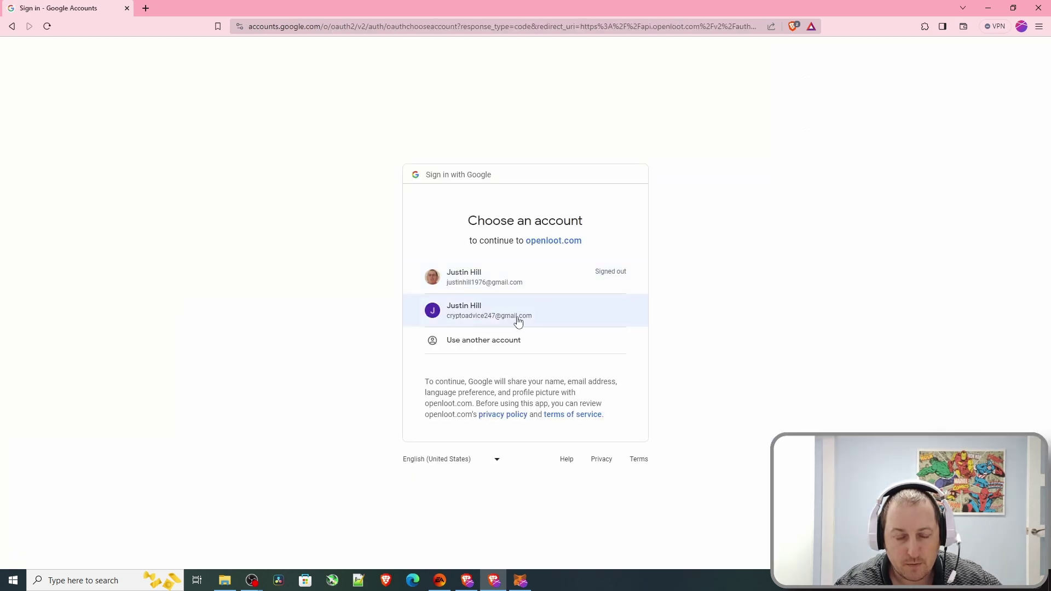
{"action": "left_click", "coordinate": [492, 308]}
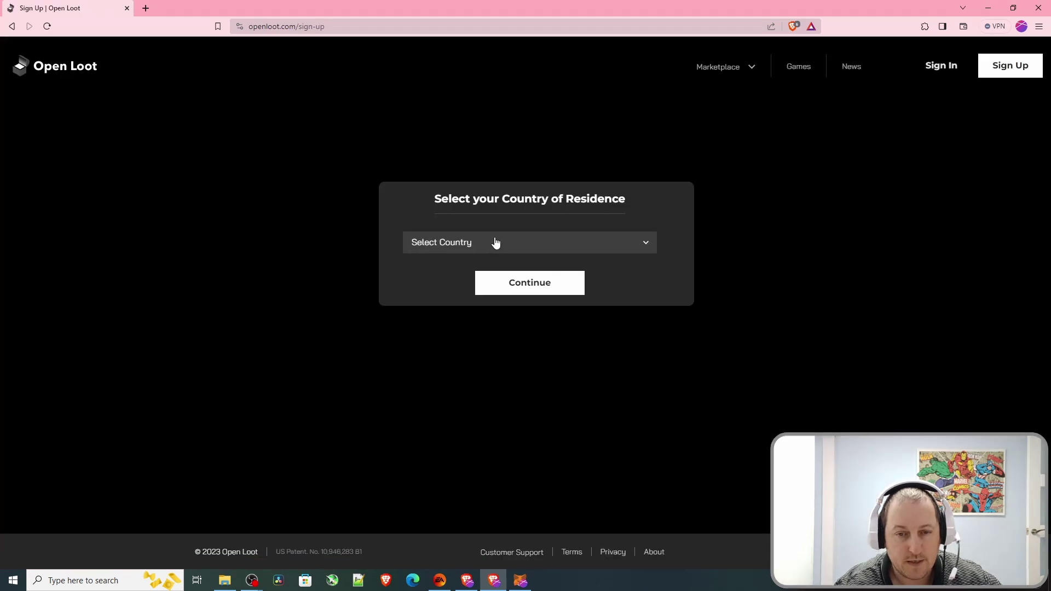
- Set the country of residence to United Kingdom and continue the sign-up
{"action": "left_click", "coordinate": [496, 242]}
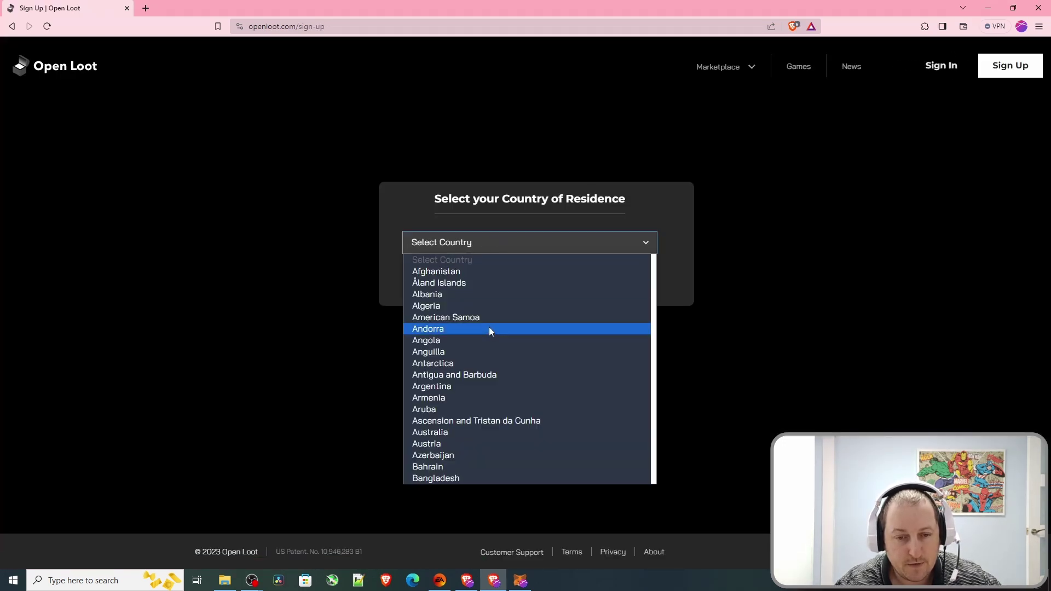
{"action": "key", "text": "u"}
{"action": "scroll", "coordinate": [485, 394], "scroll_direction": "down", "scroll_amount": 2}
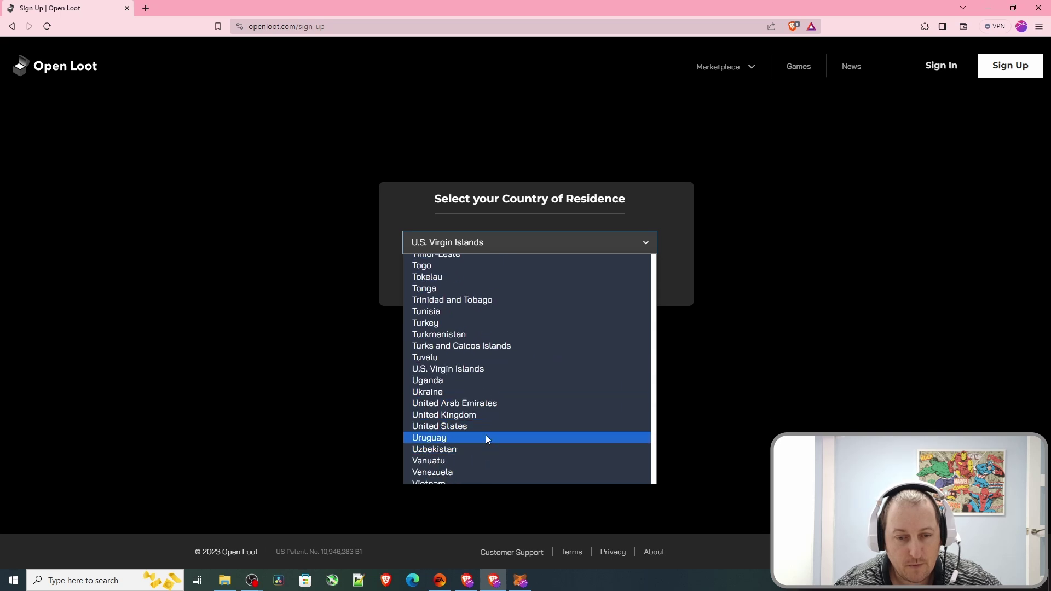
{"action": "left_click", "coordinate": [487, 414]}
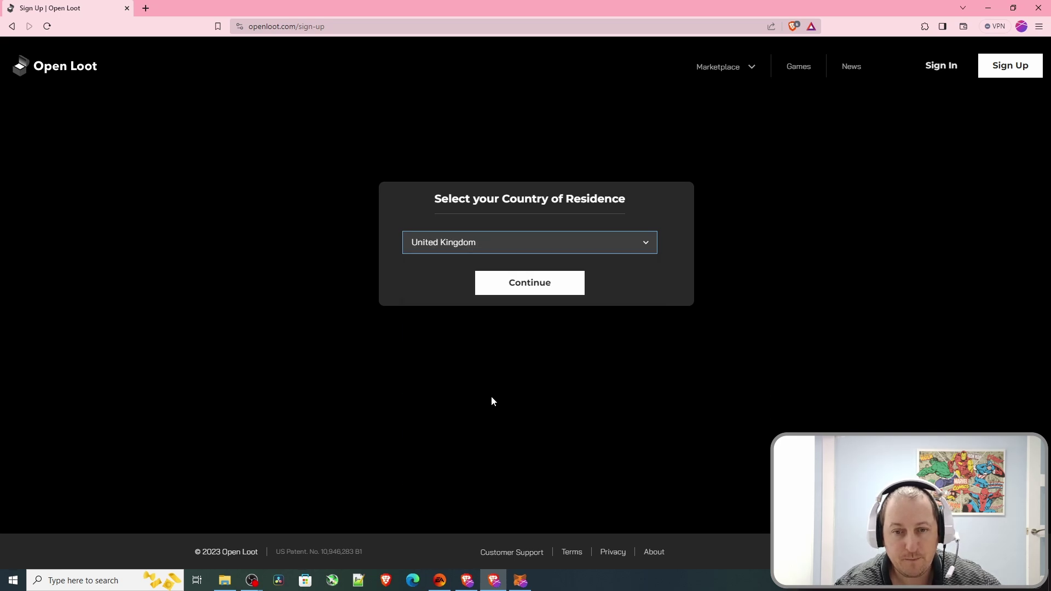
{"action": "left_click", "coordinate": [527, 289]}
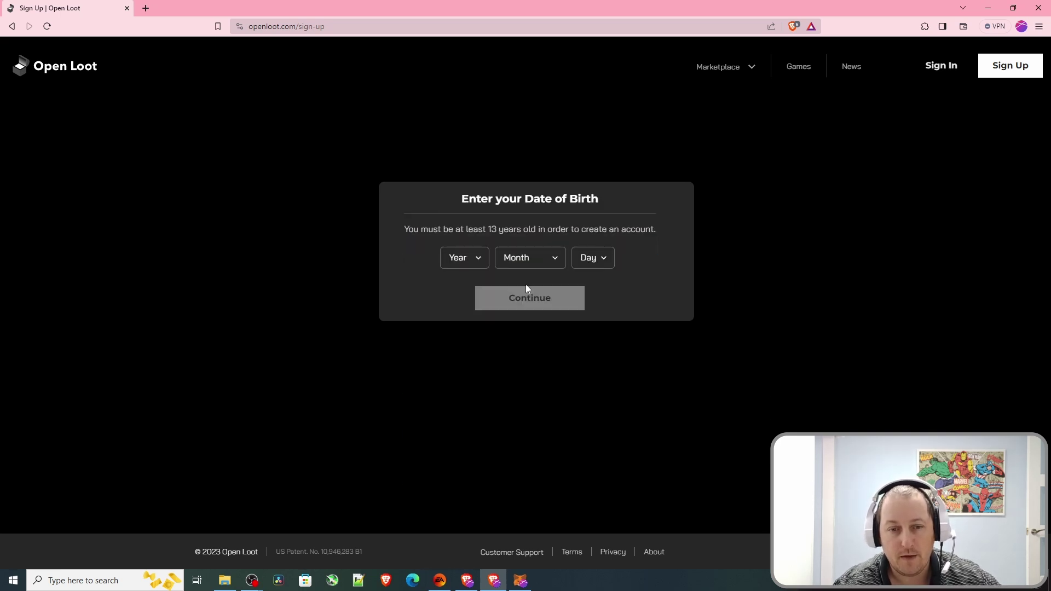
- Enter the account holder's date of birth by year, month and day, and continue the sign-up
{"action": "left_click", "coordinate": [464, 258]}
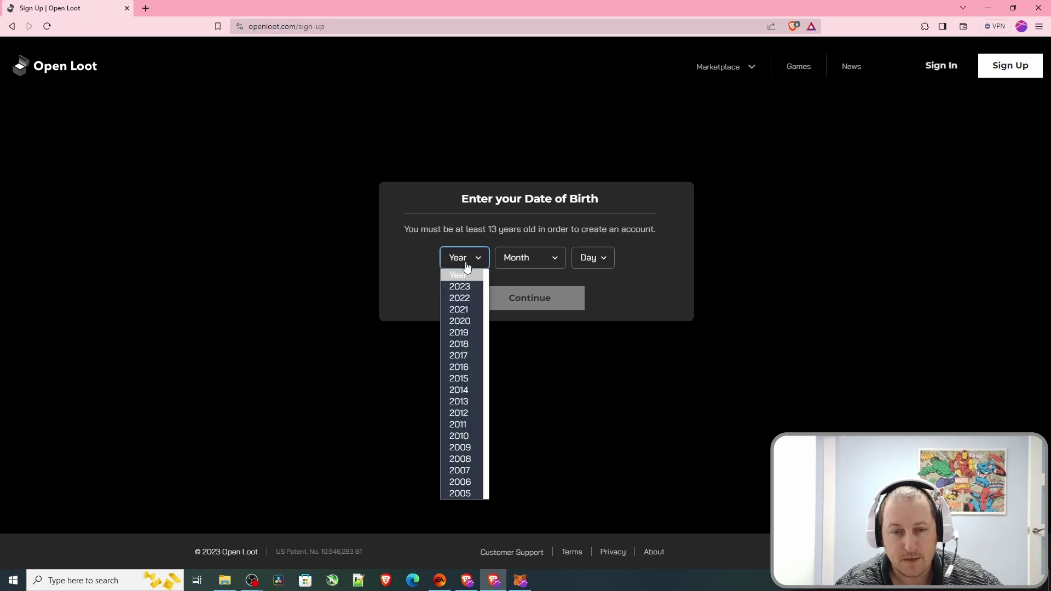
{"action": "scroll", "coordinate": [465, 370], "scroll_direction": "down", "scroll_amount": 10}
{"action": "scroll", "coordinate": [465, 370], "scroll_direction": "up", "scroll_amount": 3}
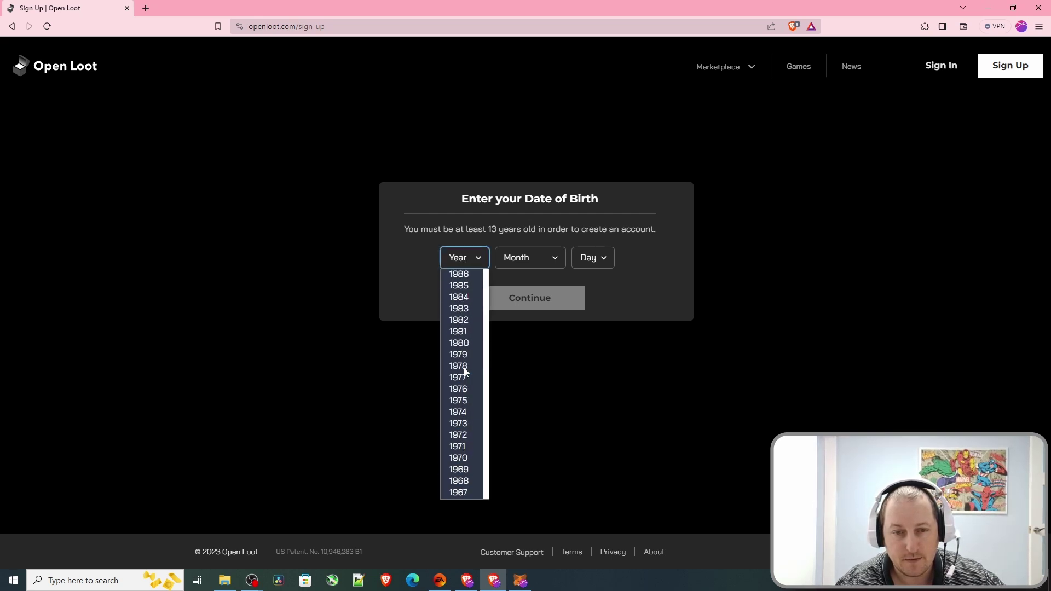
{"action": "left_click", "coordinate": [472, 390]}
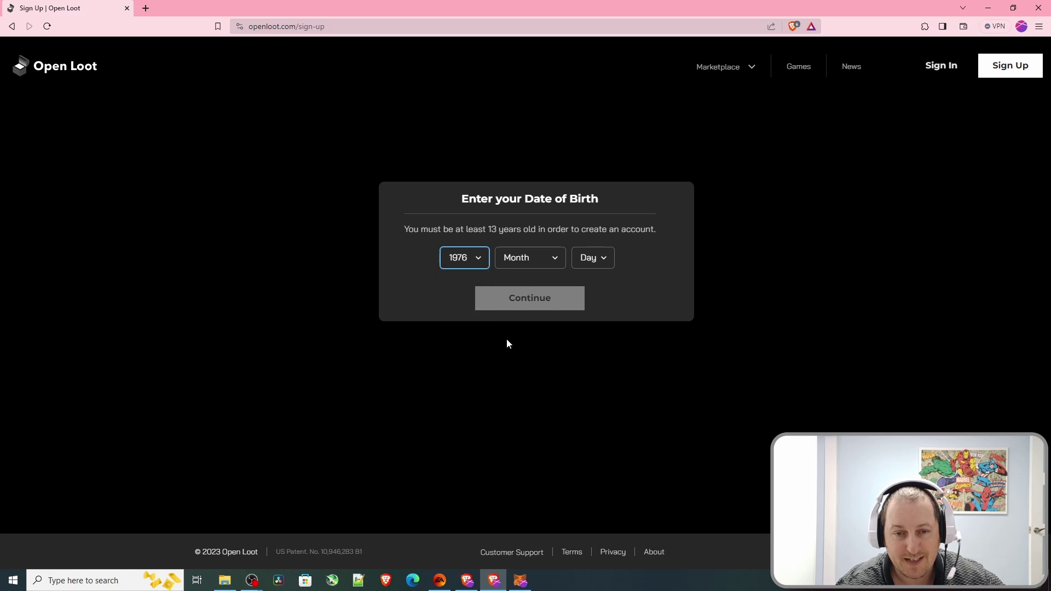
{"action": "left_click", "coordinate": [535, 264]}
{"action": "left_click", "coordinate": [530, 355]}
{"action": "left_click", "coordinate": [589, 265]}
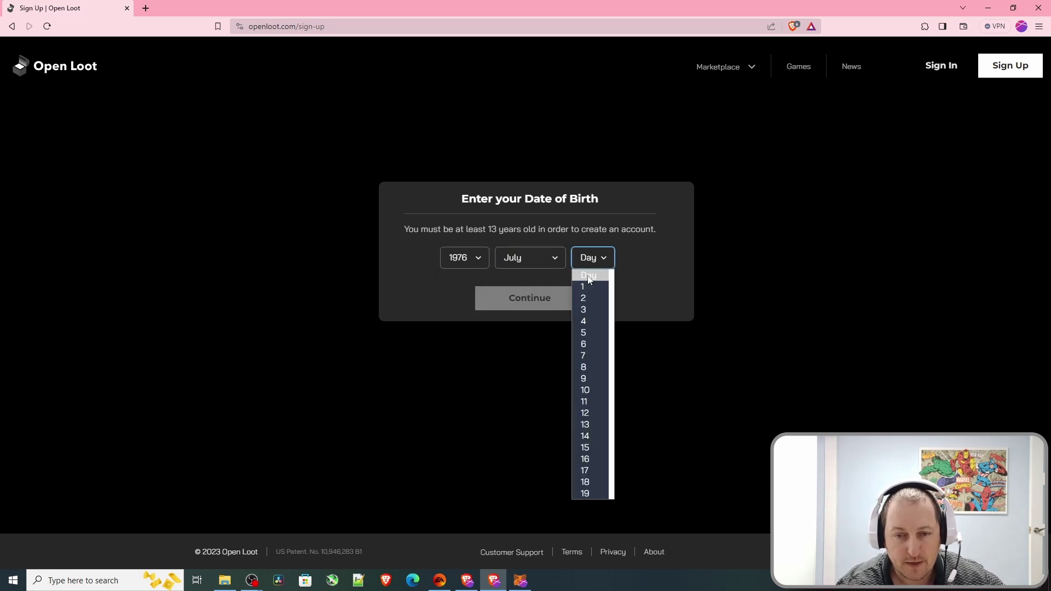
{"action": "scroll", "coordinate": [600, 370], "scroll_direction": "down", "scroll_amount": 3}
{"action": "left_click", "coordinate": [598, 358]}
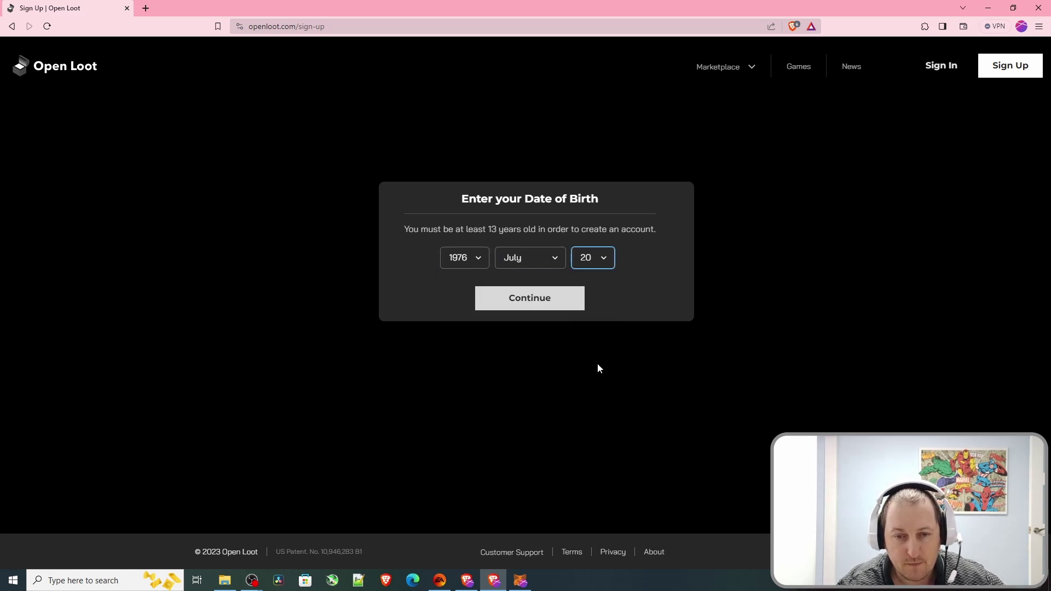
{"action": "left_click", "coordinate": [524, 304]}
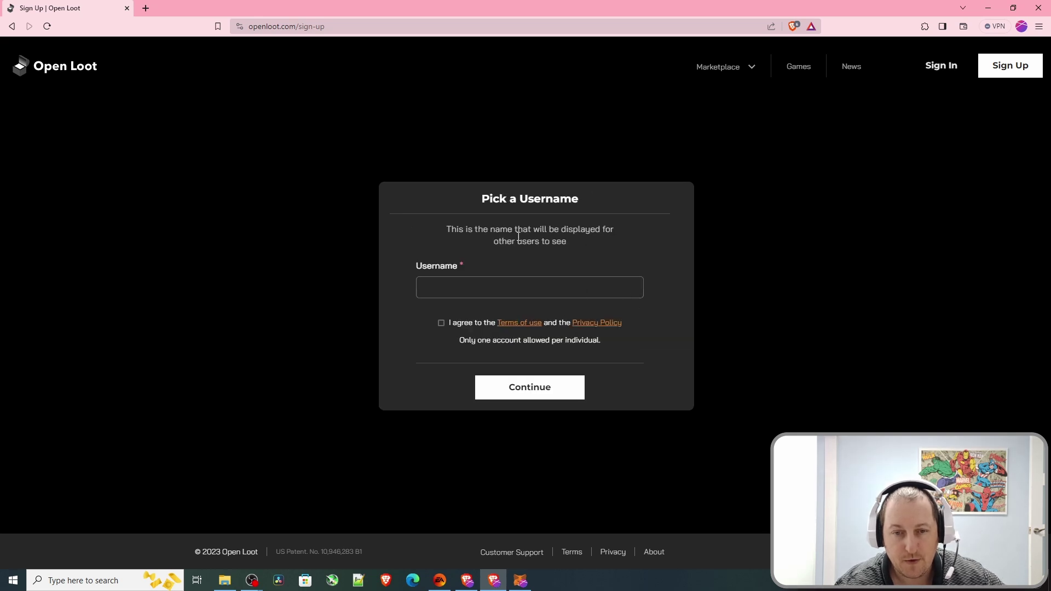
- Enter the chosen username, agree to the Terms of use and Privacy Policy, and submit the registration
{"action": "left_click", "coordinate": [438, 293]}
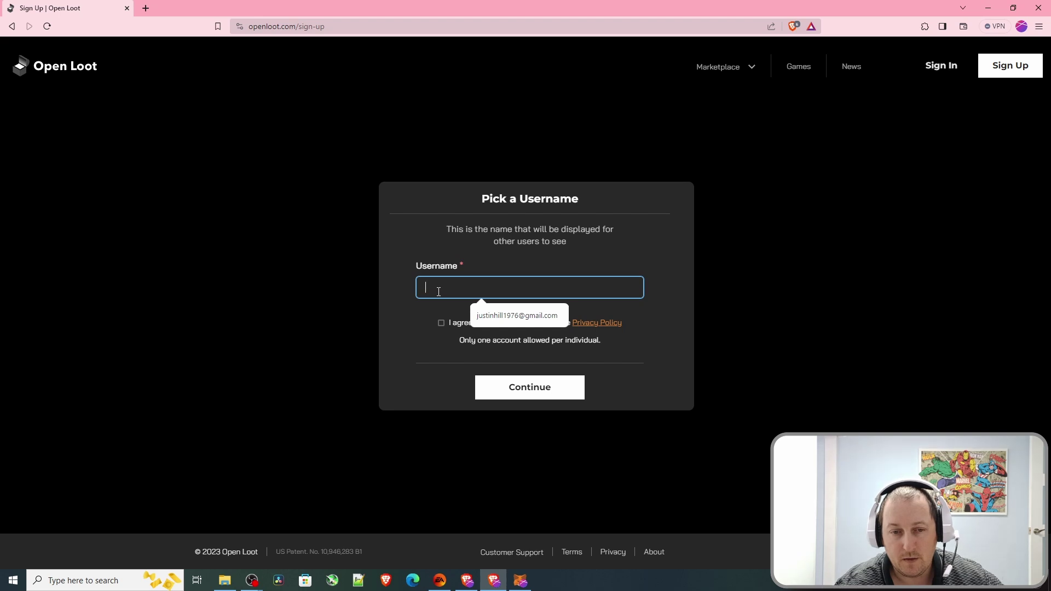
{"action": "type", "text": "JaSonic"}
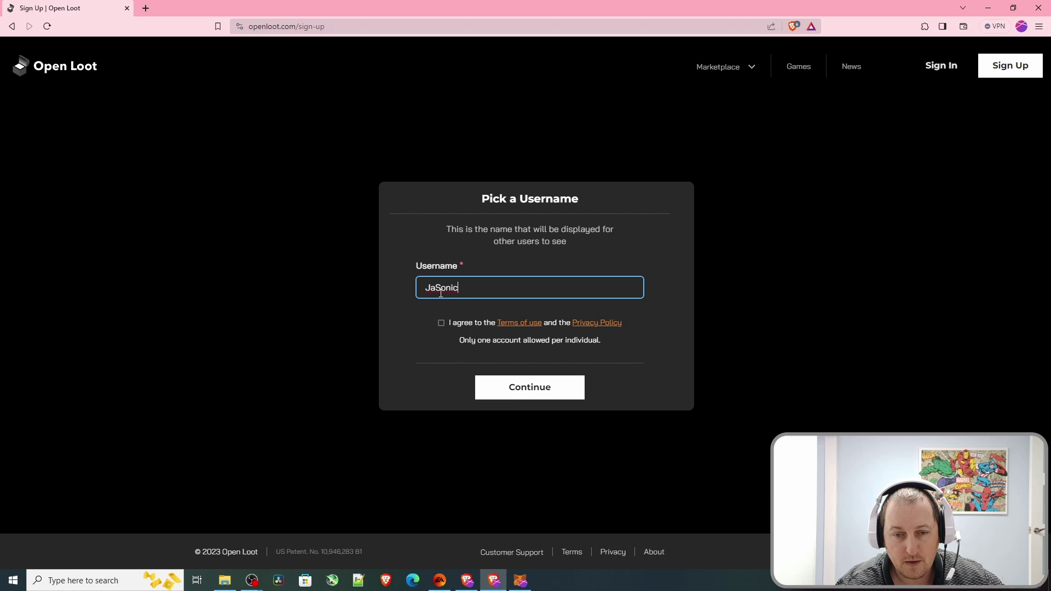
{"action": "left_click", "coordinate": [441, 323]}
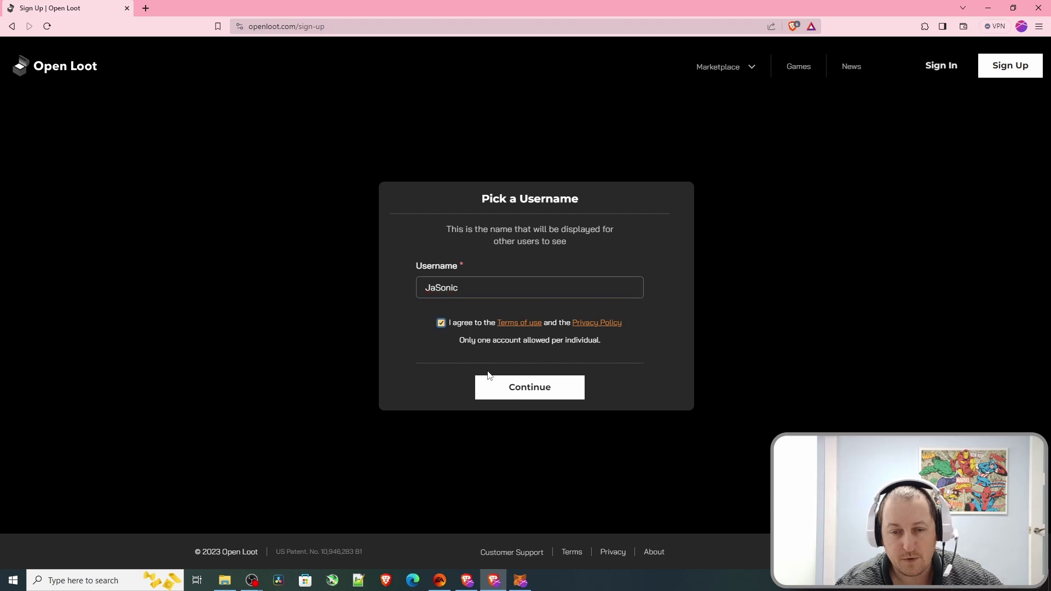
{"action": "left_click", "coordinate": [538, 390]}
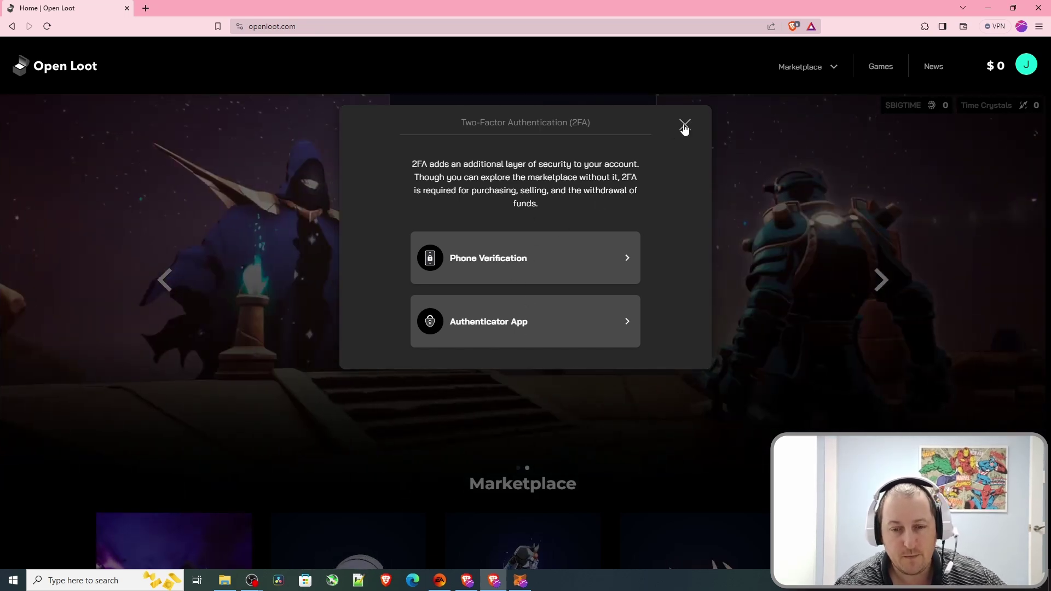
- Dismiss the two-factor authentication setup and open the account's Enter Invite Code page
{"action": "left_click", "coordinate": [685, 126]}
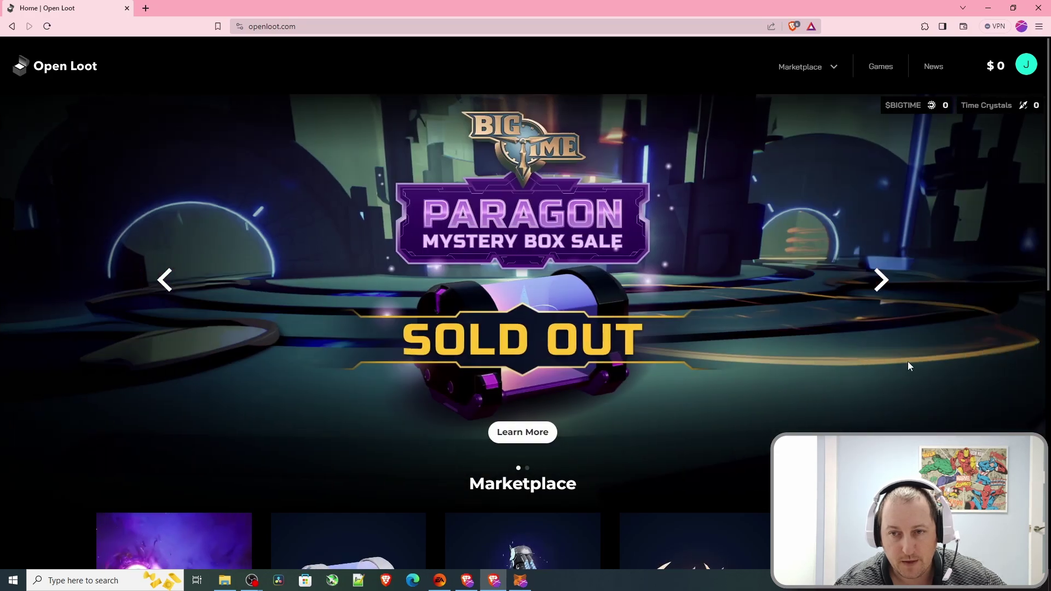
{"action": "left_click", "coordinate": [1027, 68]}
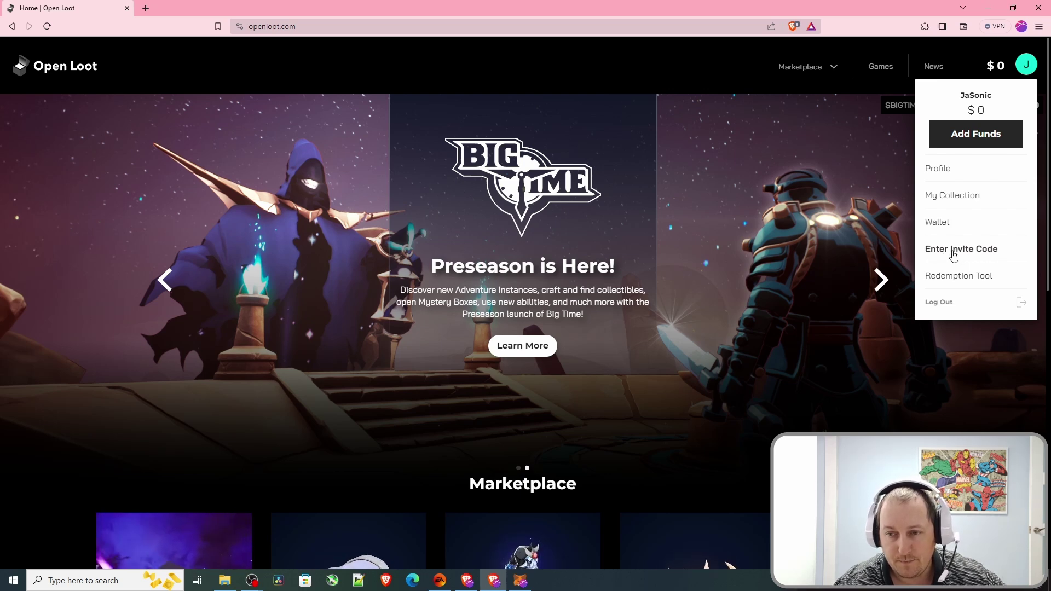
{"action": "left_click", "coordinate": [953, 255]}
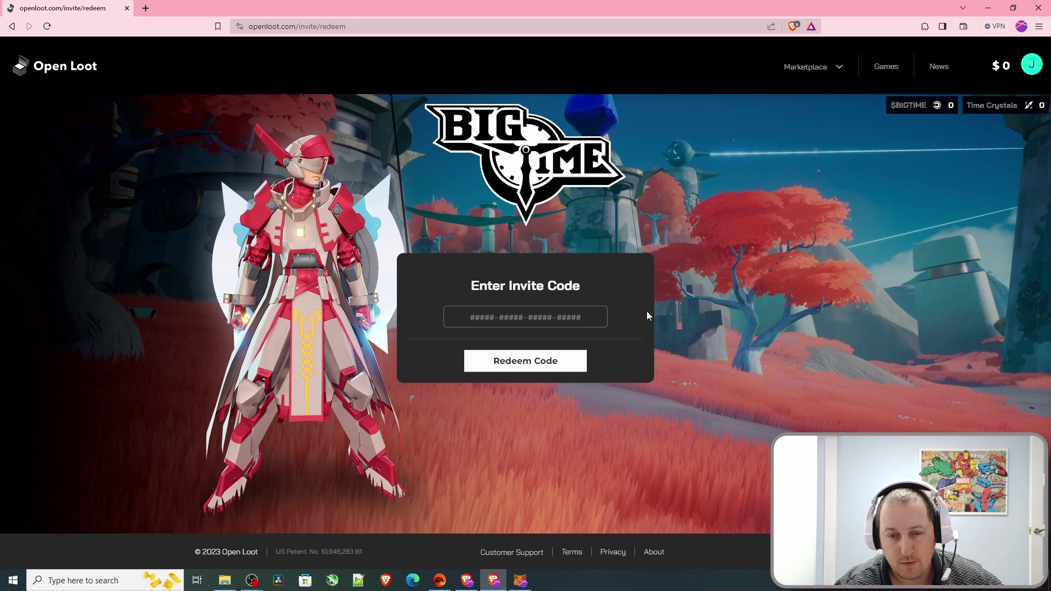
- Open twitter.com in a new browser tab and dismiss the notice about updated terms
{"action": "left_click", "coordinate": [146, 8]}
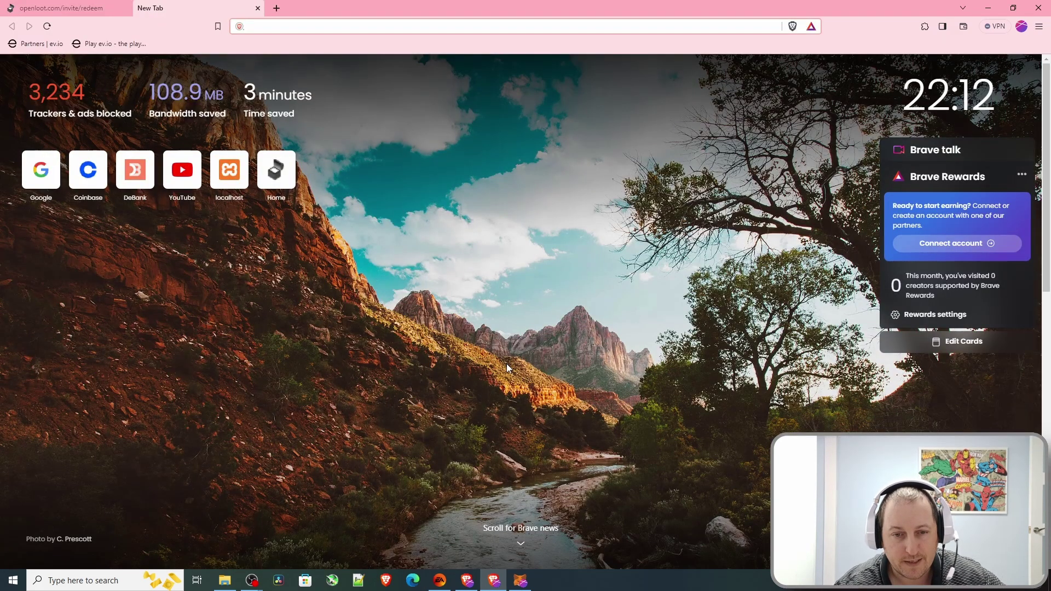
{"action": "type", "text": "twitter"}
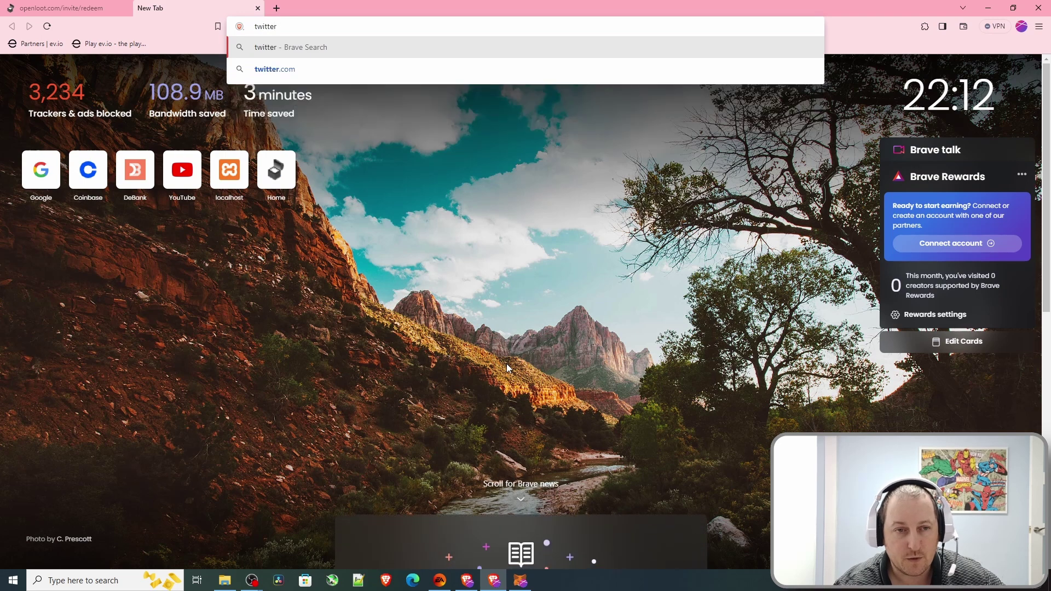
{"action": "key", "text": "Down"}
{"action": "key", "text": "Return"}
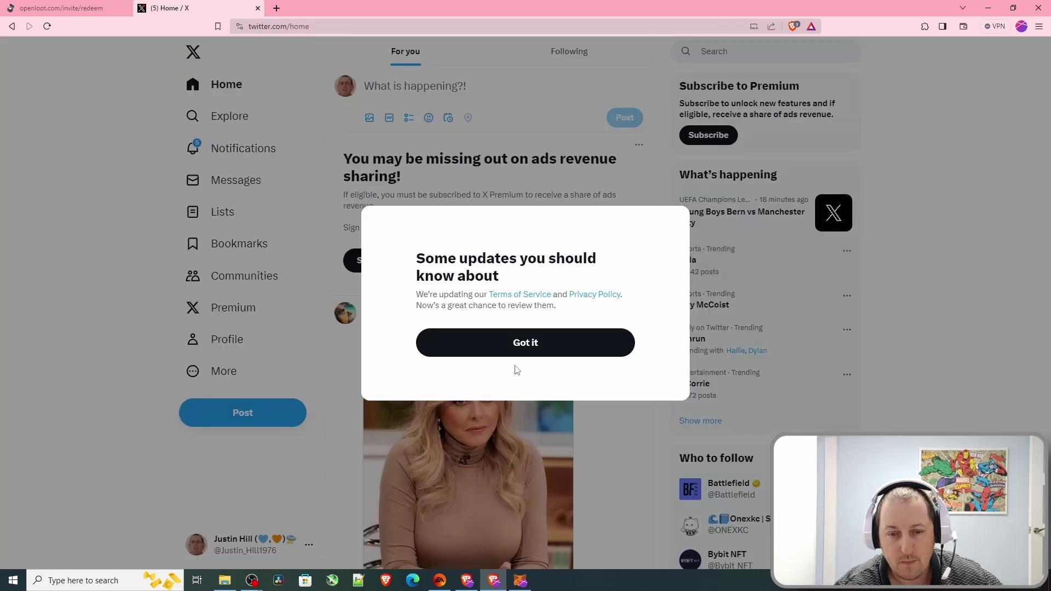
{"action": "left_click", "coordinate": [524, 349]}
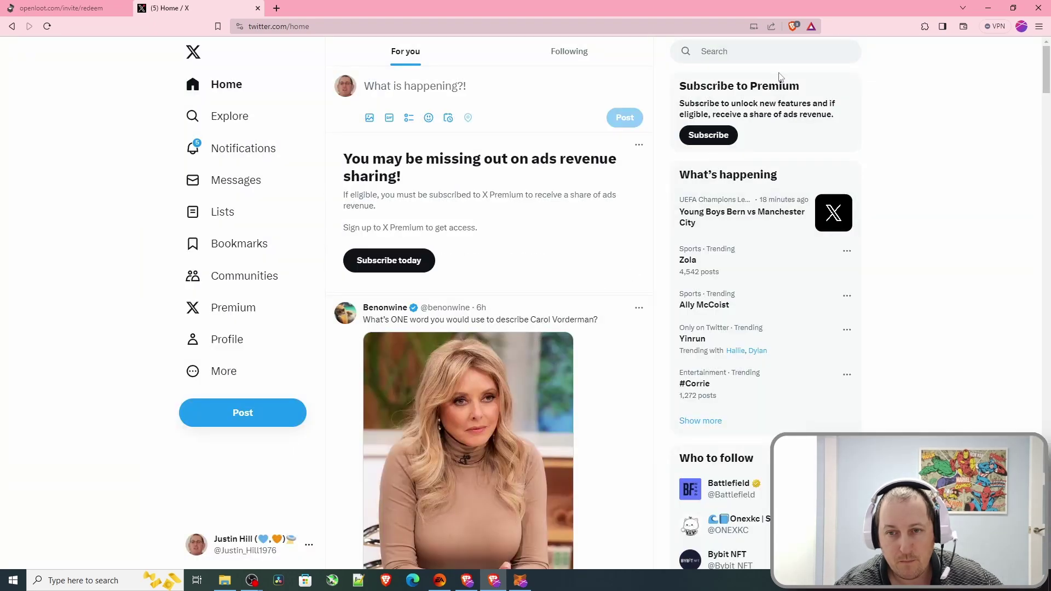
- Search Twitter for "big time invite code"
{"action": "left_click", "coordinate": [714, 51]}
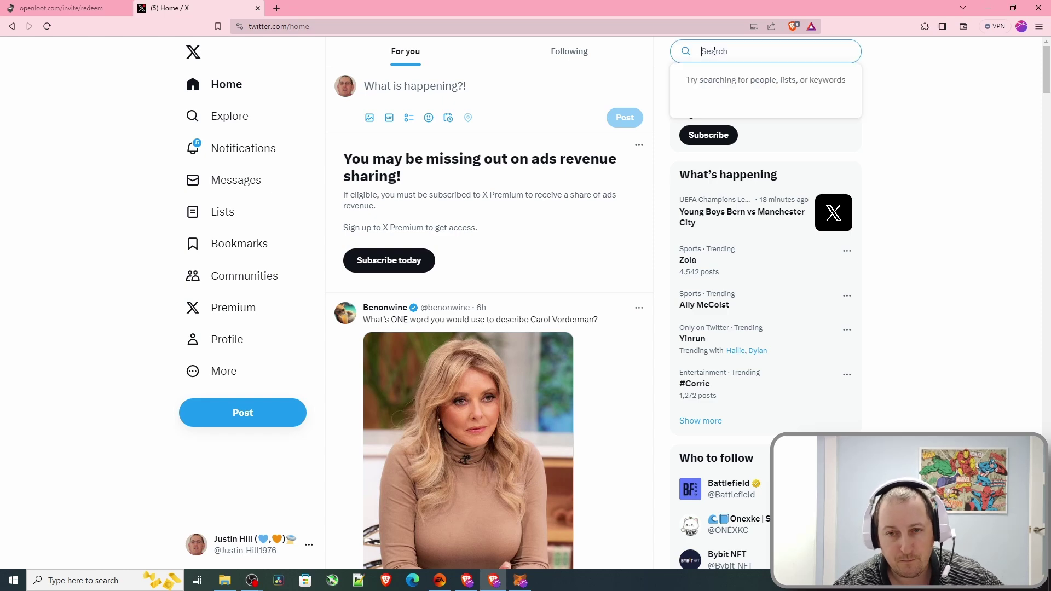
{"action": "type", "text": "bl"}
{"action": "type", "text": "g"}
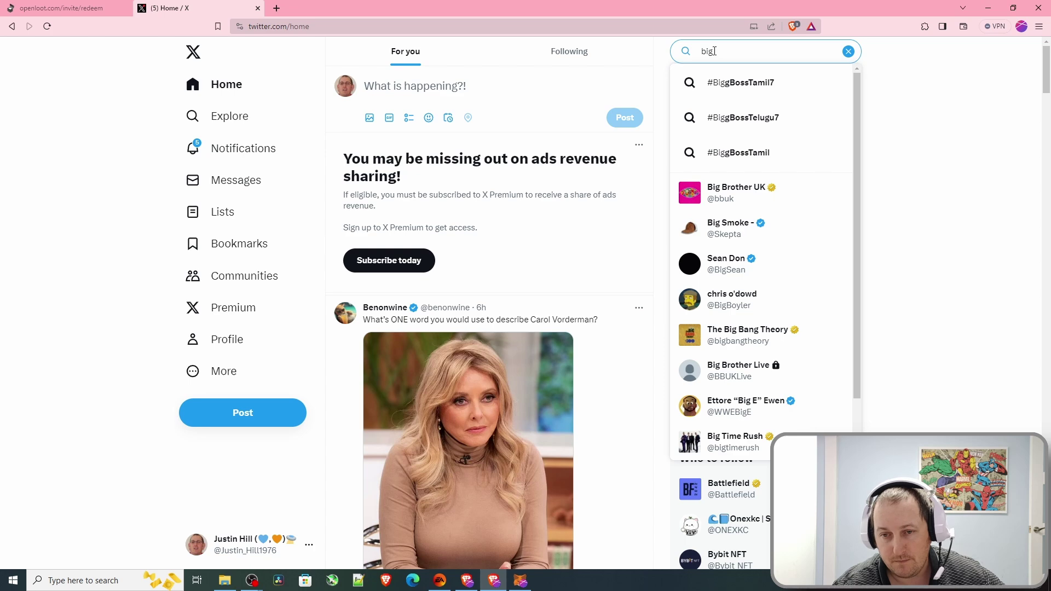
{"action": "type", "text": " time"}
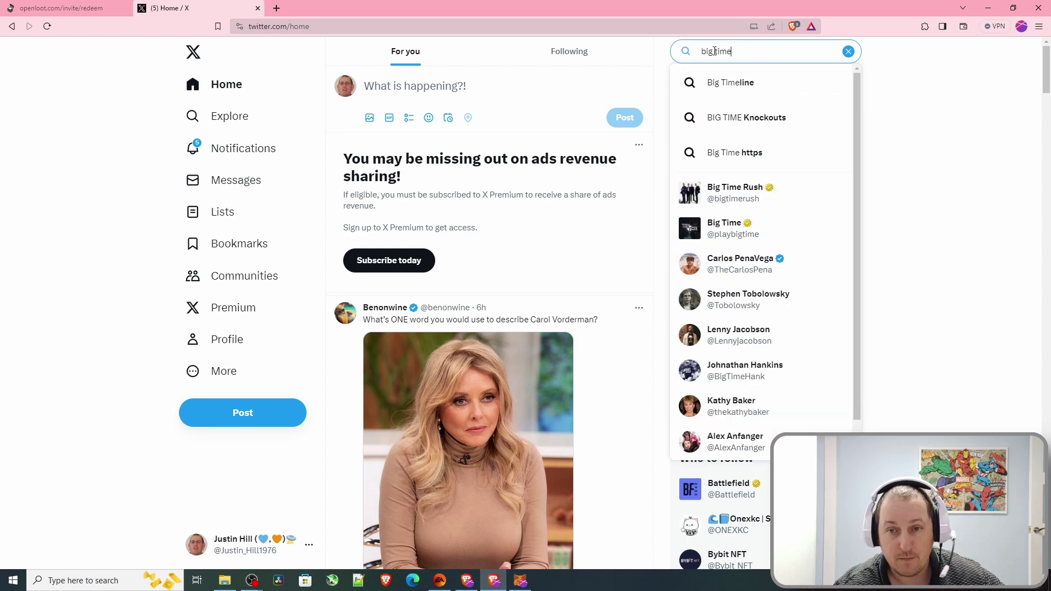
{"action": "type", "text": "r invite code"}
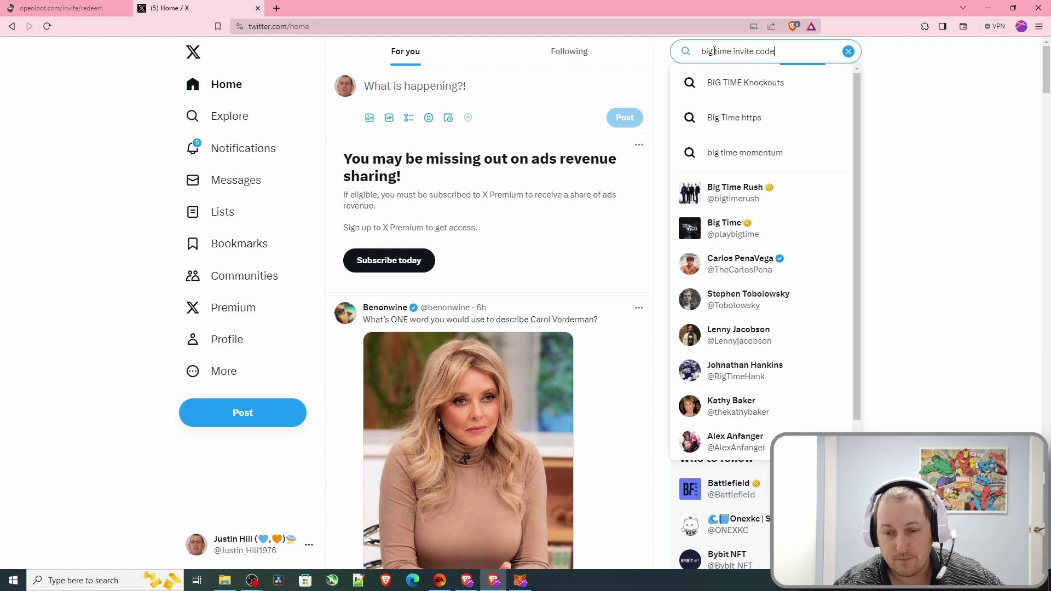
{"action": "key", "text": "Return"}
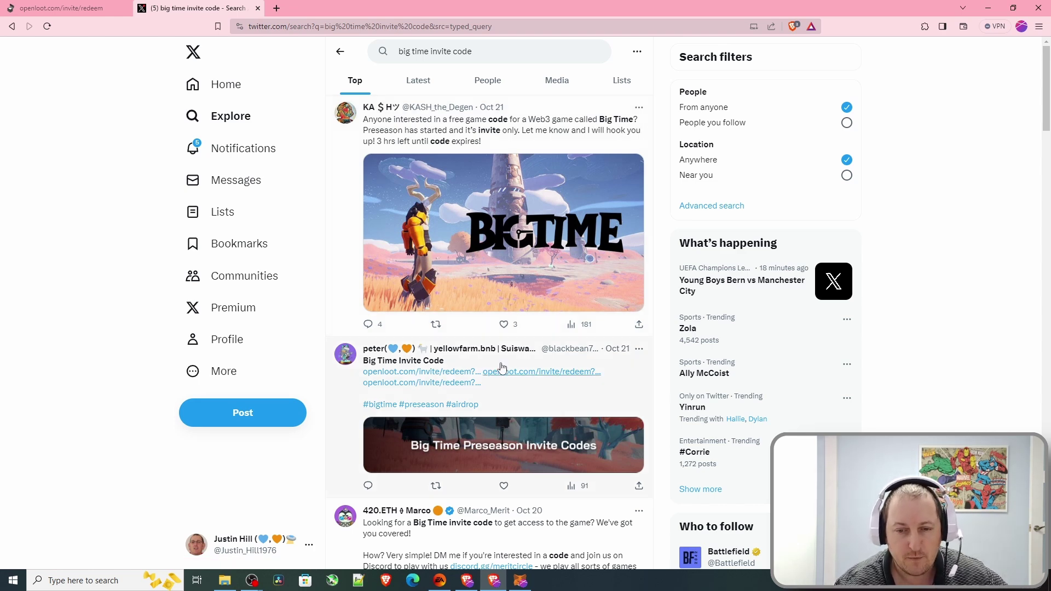
- Look through the top search results for posts that offer Big Time invite codes
{"action": "scroll", "coordinate": [497, 364], "scroll_direction": "down", "scroll_amount": 3}
{"action": "scroll", "coordinate": [496, 362], "scroll_direction": "down", "scroll_amount": 5}
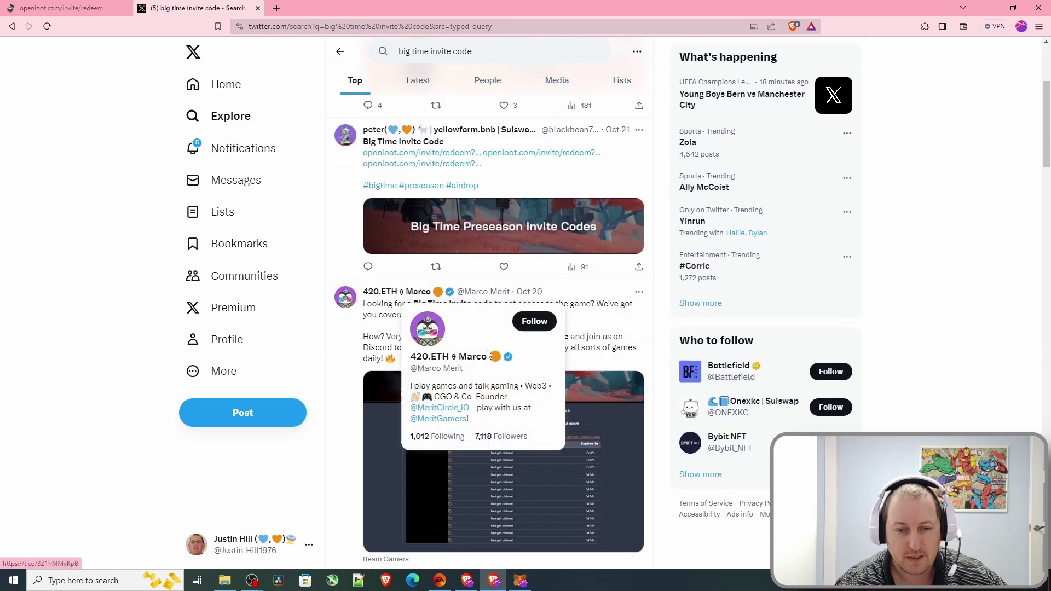
{"action": "scroll", "coordinate": [489, 354], "scroll_direction": "down", "scroll_amount": 6}
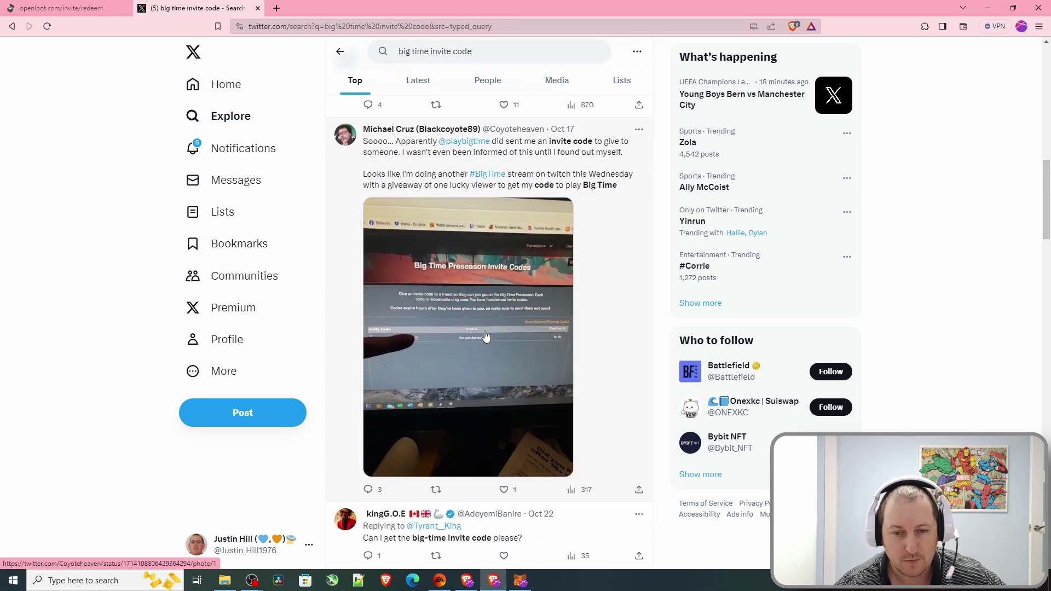
{"action": "scroll", "coordinate": [485, 336], "scroll_direction": "down", "scroll_amount": 4}
{"action": "scroll", "coordinate": [486, 336], "scroll_direction": "down", "scroll_amount": 2}
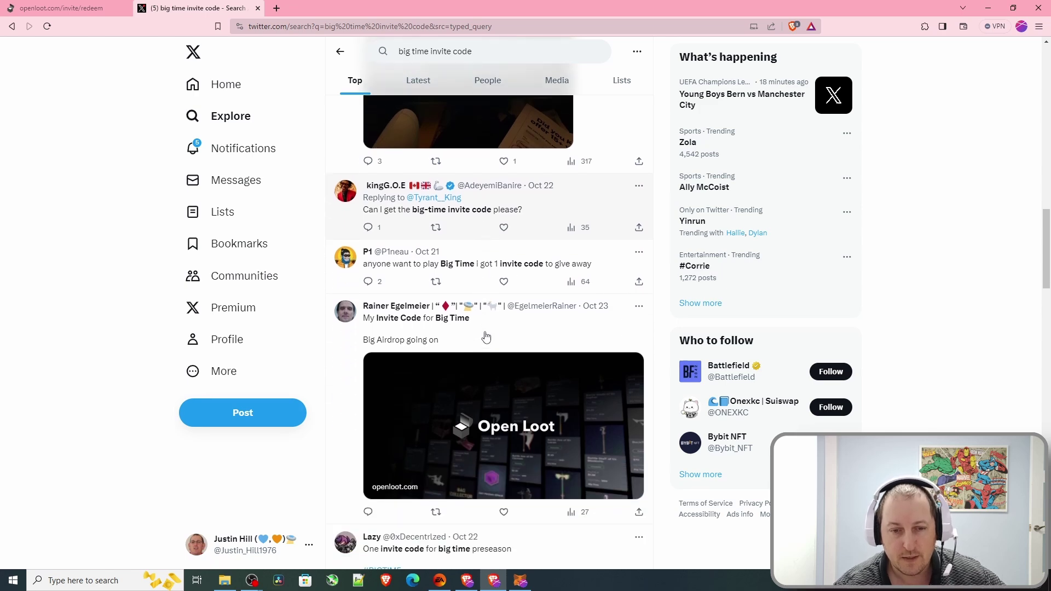
{"action": "scroll", "coordinate": [486, 336], "scroll_direction": "down", "scroll_amount": 8}
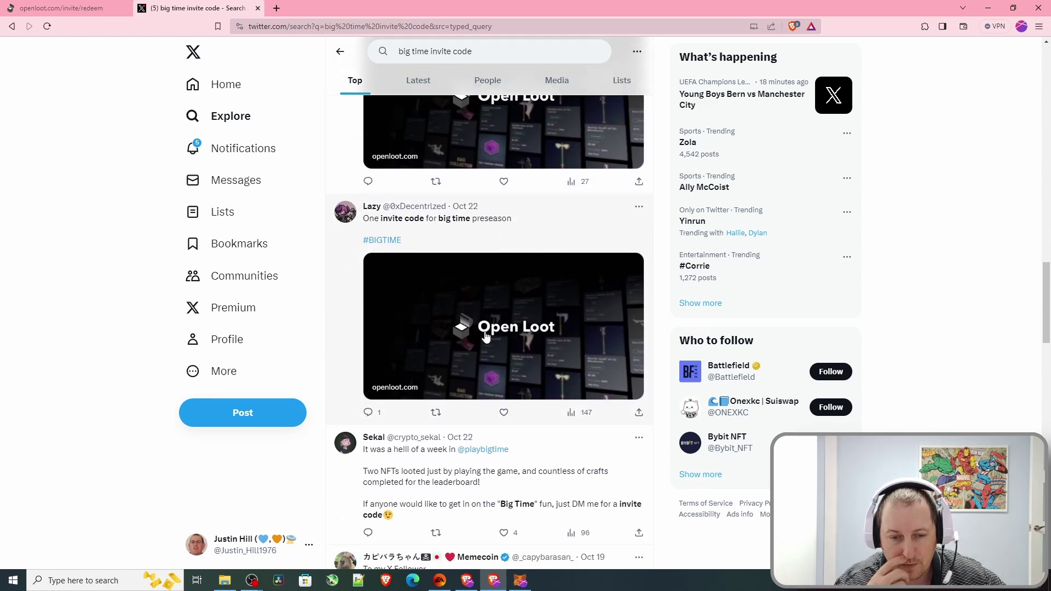
{"action": "scroll", "coordinate": [486, 336], "scroll_direction": "down", "scroll_amount": 5}
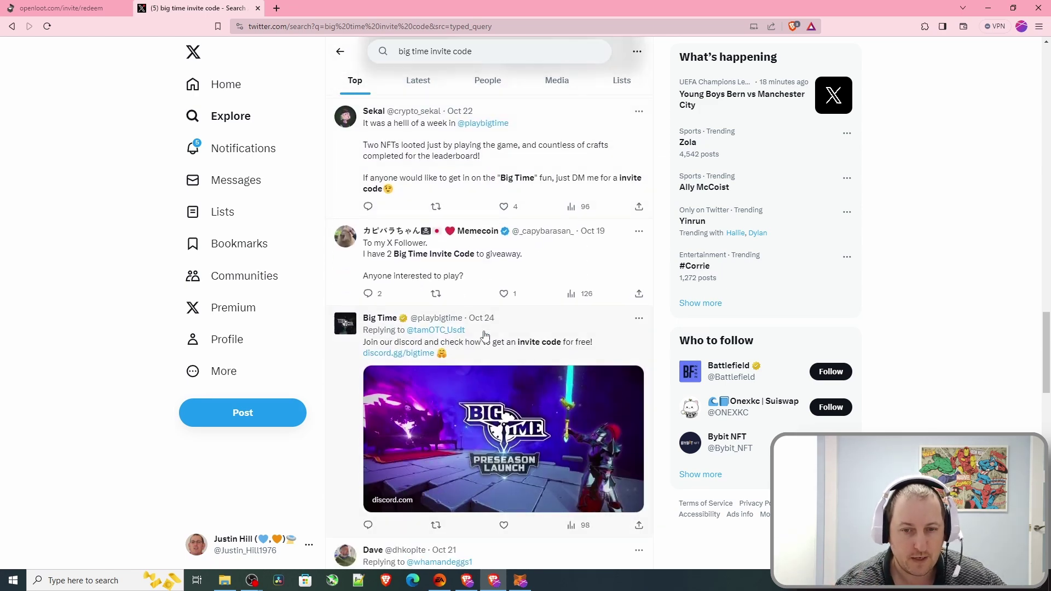
- Find the October 19 post sharing a Big Time preseason invite code in the top search results and copy its code
{"action": "scroll", "coordinate": [485, 336], "scroll_direction": "down", "scroll_amount": 3}
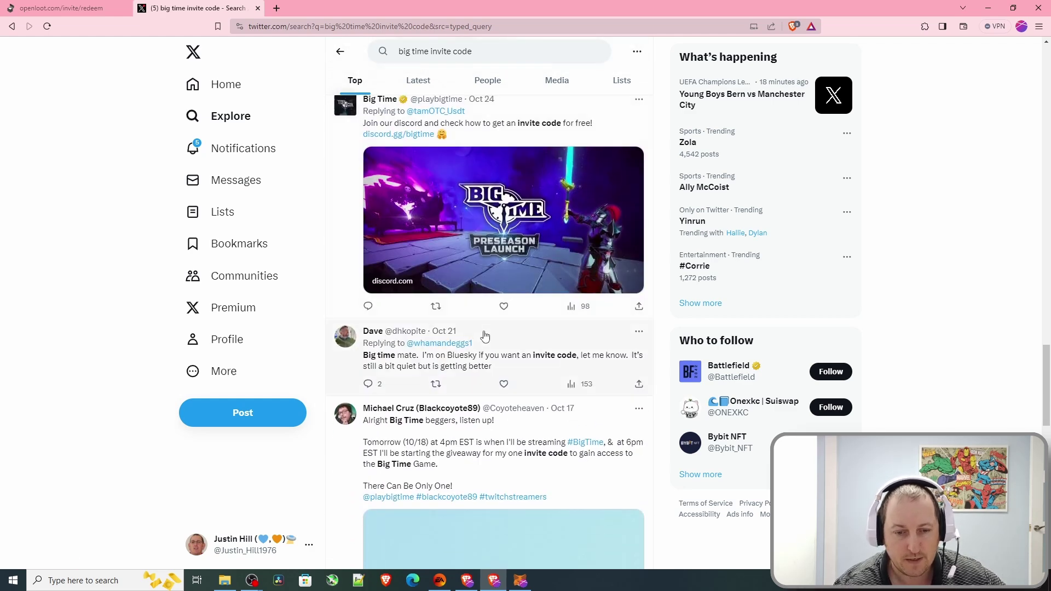
{"action": "scroll", "coordinate": [485, 337], "scroll_direction": "down", "scroll_amount": 9}
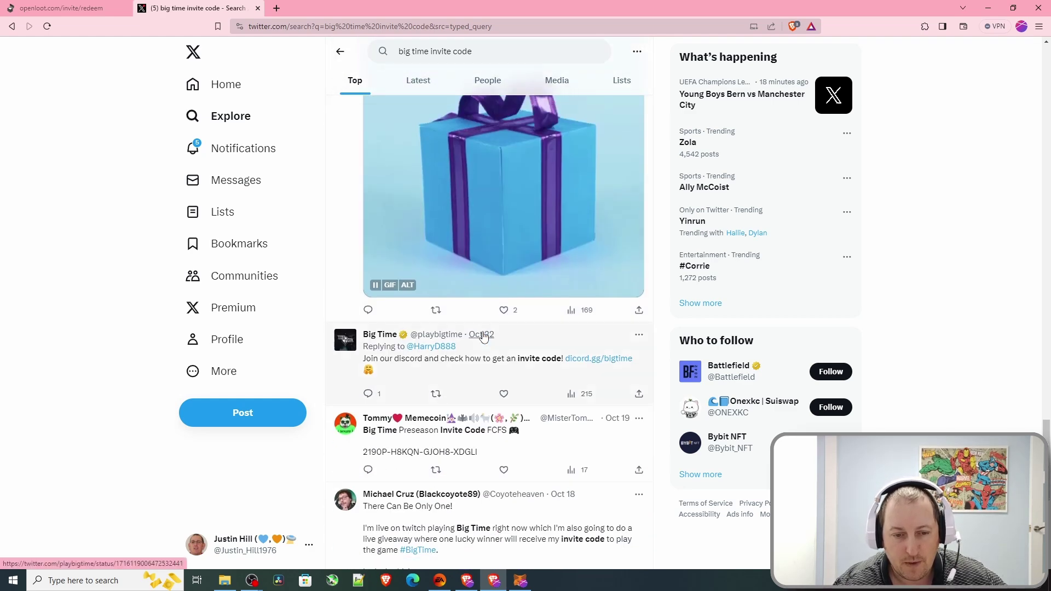
{"action": "scroll", "coordinate": [484, 361], "scroll_direction": "down", "scroll_amount": 3}
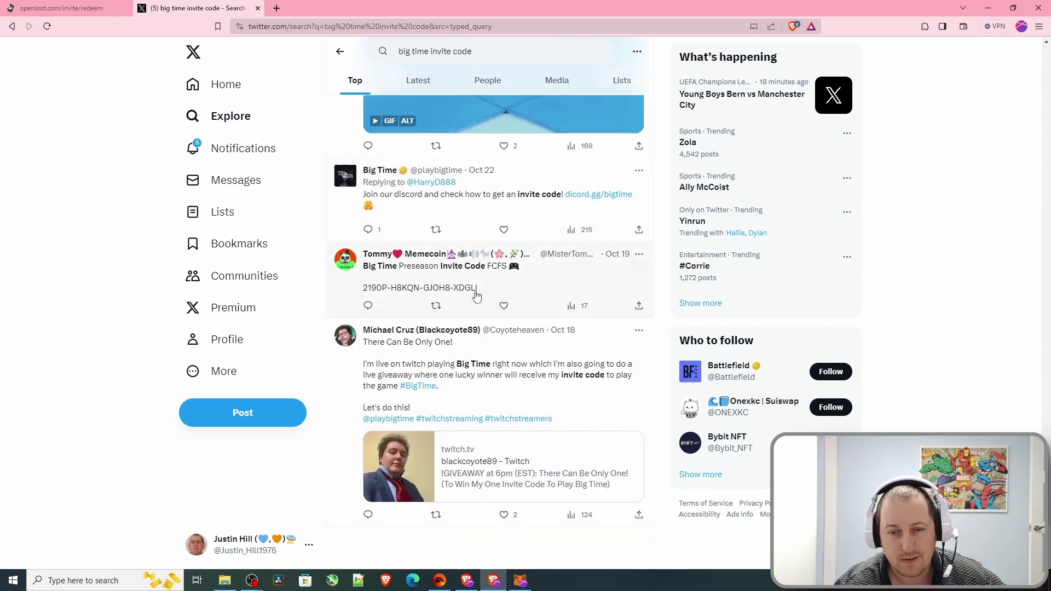
{"action": "left_click_drag", "start_coordinate": [481, 289], "coordinate": [365, 296]}
{"action": "key", "text": "ctrl+c"}
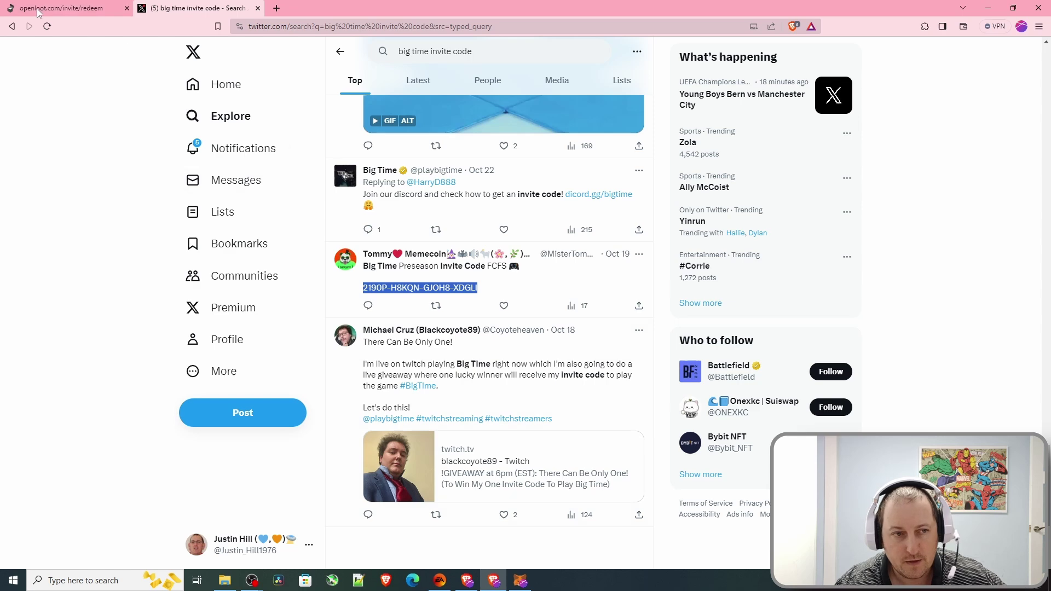
- Try to redeem the copied invite code on the Open Loot Enter Invite Code page and clear the code field
{"action": "left_click", "coordinate": [57, 10]}
{"action": "left_click", "coordinate": [525, 317]}
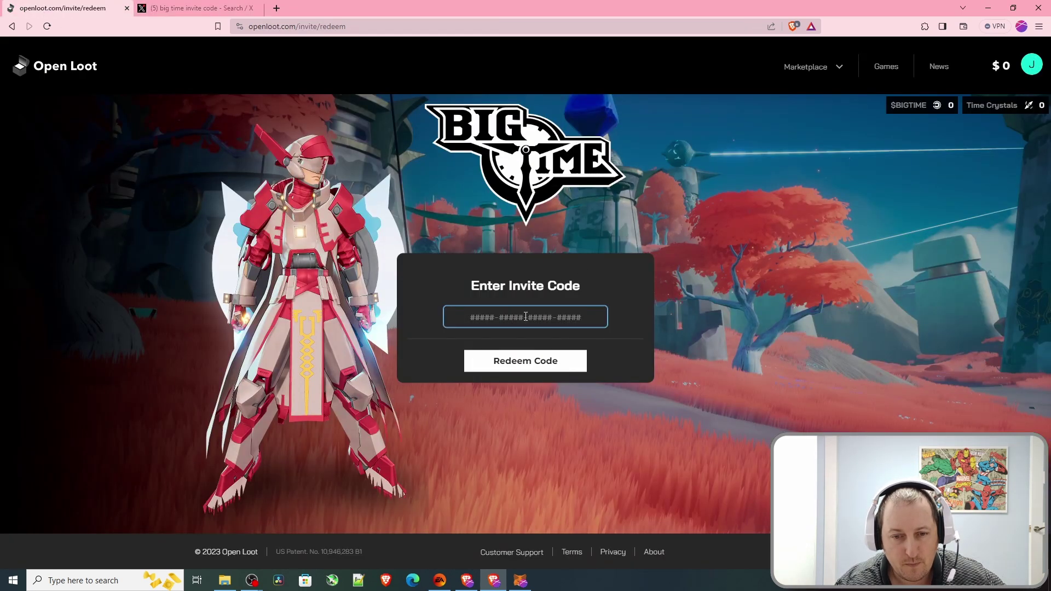
{"action": "key", "text": "ctrl+v"}
{"action": "left_click", "coordinate": [530, 362]}
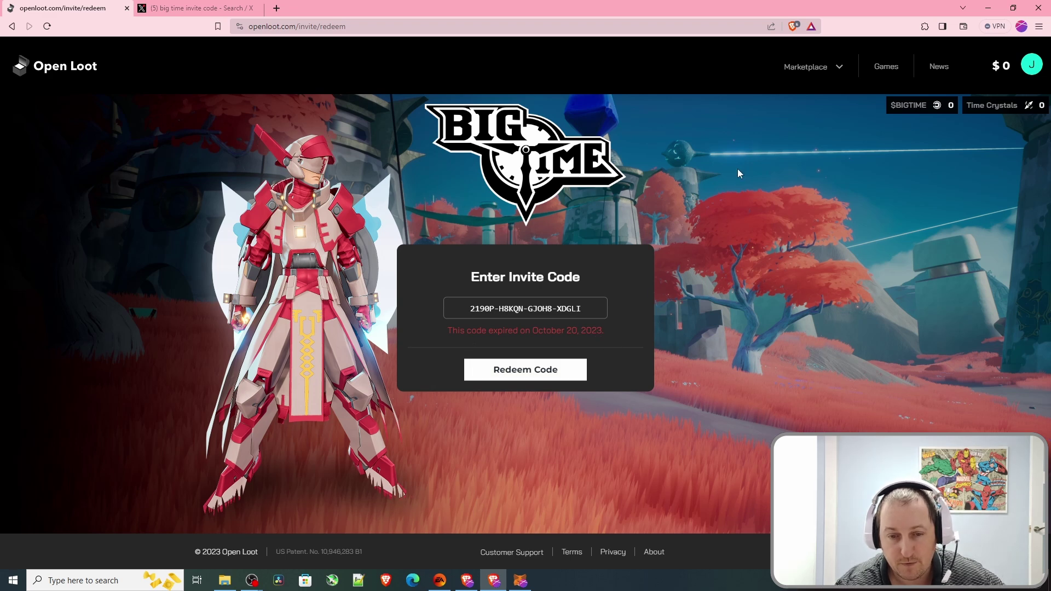
{"action": "left_click", "coordinate": [541, 373]}
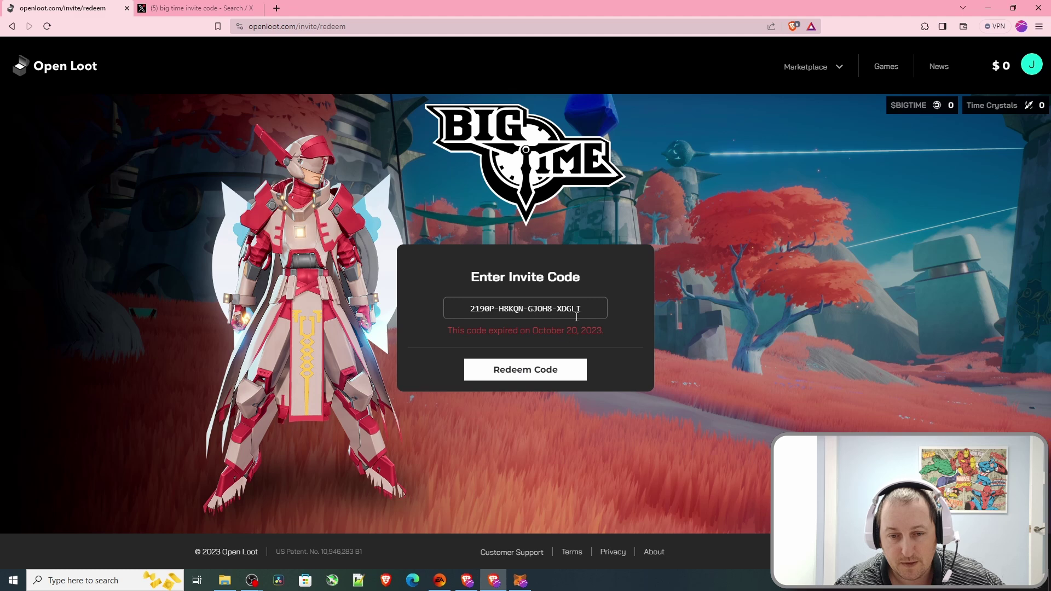
{"action": "left_click_drag", "start_coordinate": [577, 317], "coordinate": [401, 316]}
{"action": "key", "text": "BackSpace"}
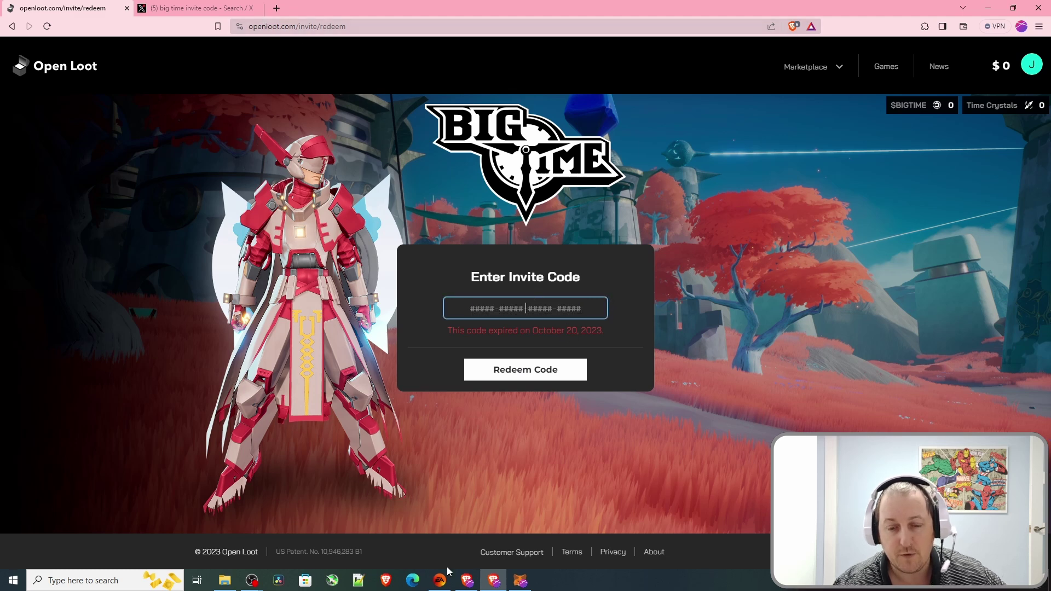
- Return to the Twitter search and look back through the top results for another usable invite code
{"action": "left_click", "coordinate": [197, 9]}
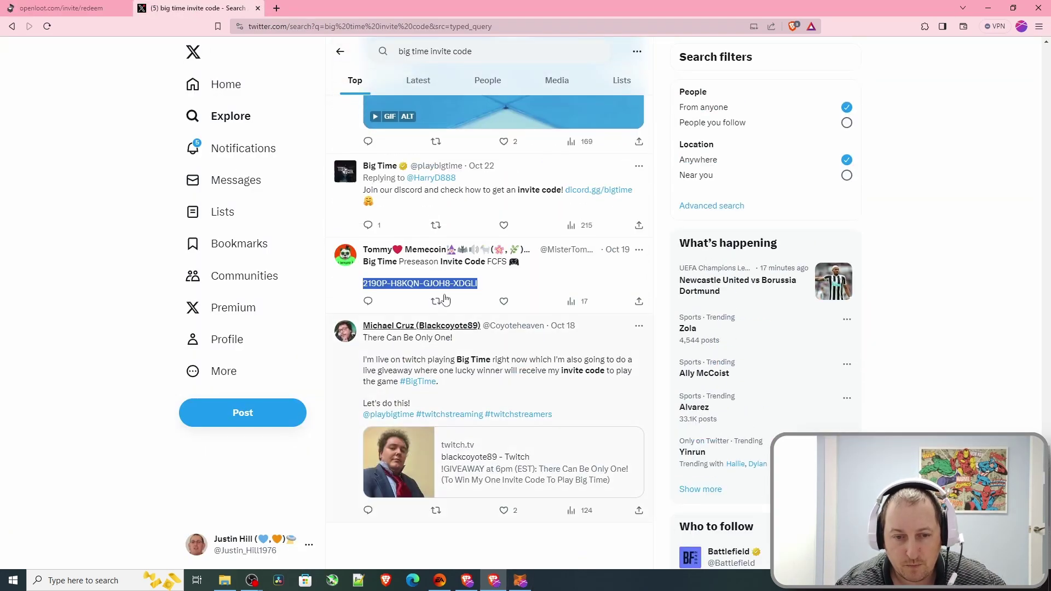
{"action": "scroll", "coordinate": [433, 285], "scroll_direction": "down", "scroll_amount": 4}
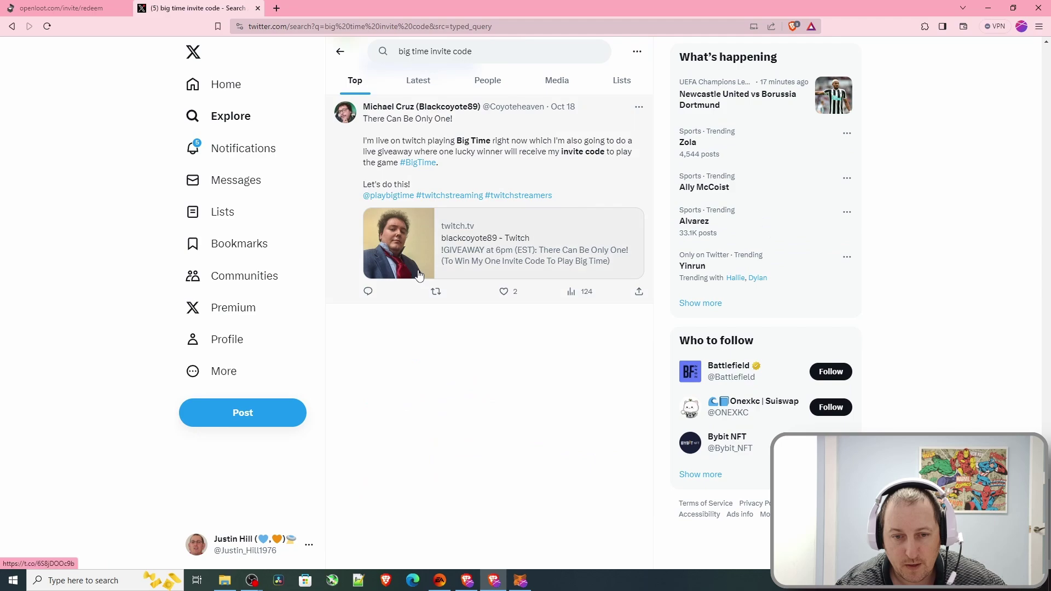
{"action": "scroll", "coordinate": [418, 274], "scroll_direction": "up", "scroll_amount": 10}
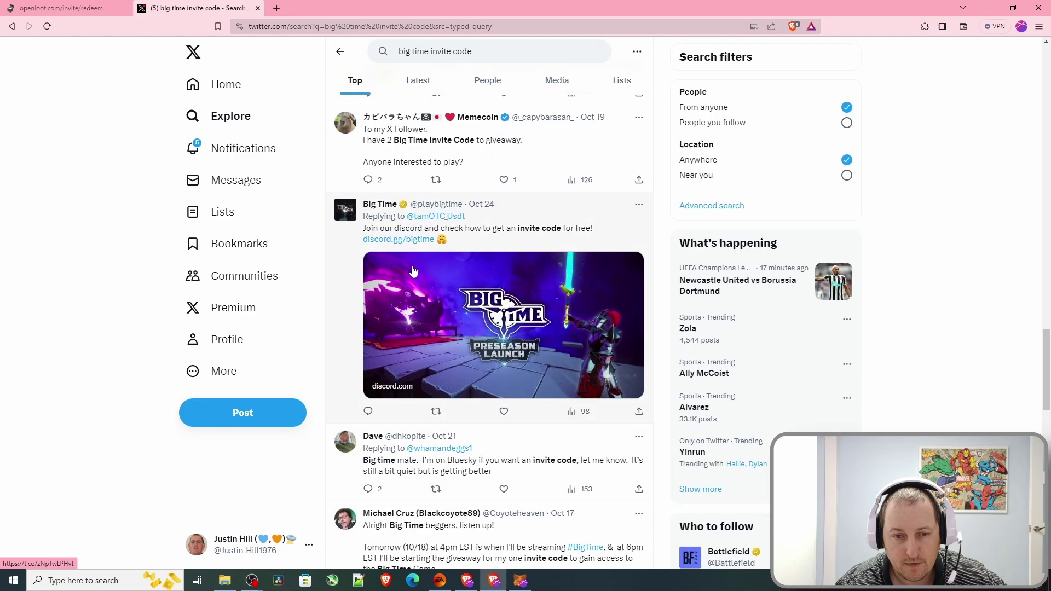
{"action": "scroll", "coordinate": [413, 270], "scroll_direction": "up", "scroll_amount": 10}
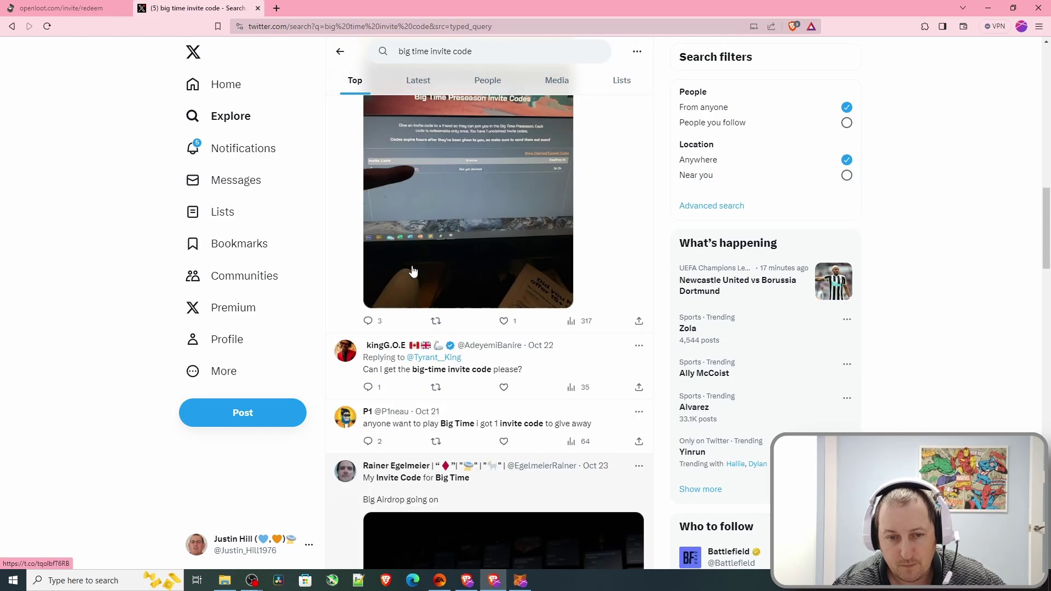
{"action": "scroll", "coordinate": [413, 270], "scroll_direction": "up", "scroll_amount": 10}
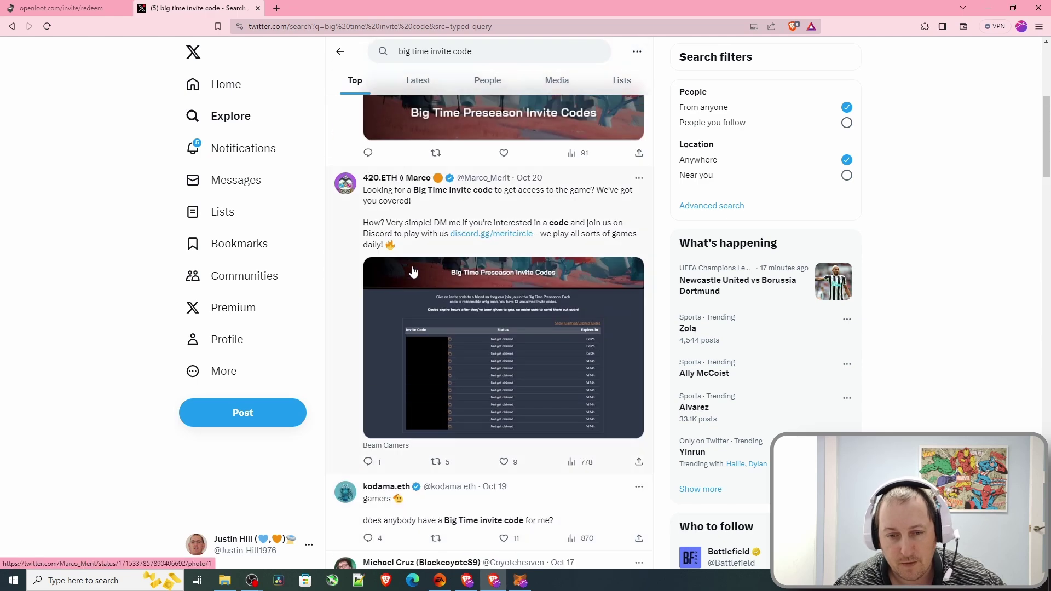
{"action": "scroll", "coordinate": [413, 270], "scroll_direction": "up", "scroll_amount": 6}
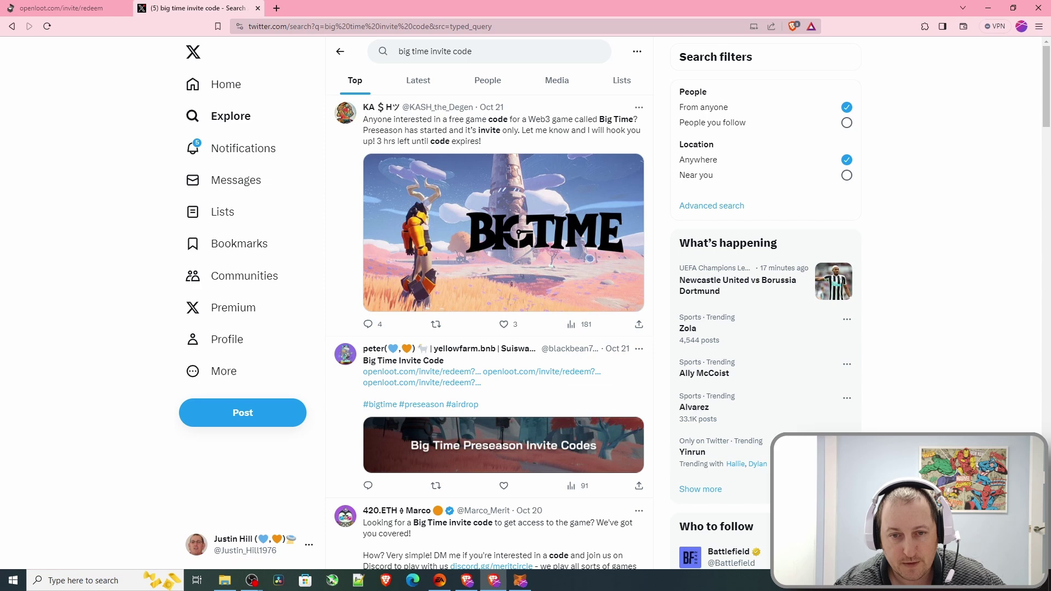
- Search Twitter's latest posts for "vast impact gaming" and open the VIG | Vast Impact Gaming profile
{"action": "left_click", "coordinate": [417, 80]}
{"action": "triple_click", "coordinate": [475, 57]}
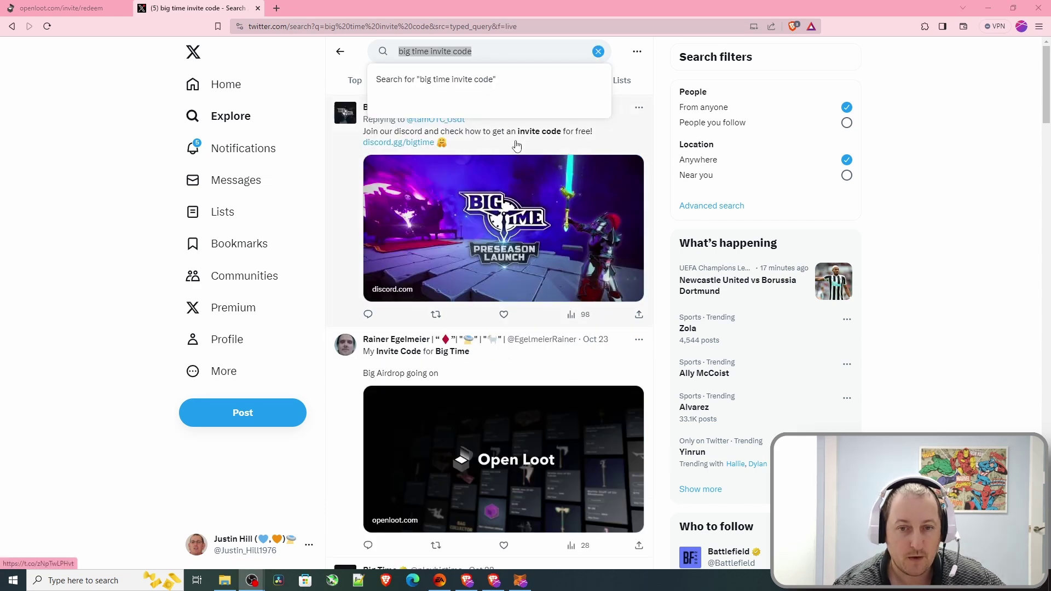
{"action": "key", "text": "alt+Tab"}
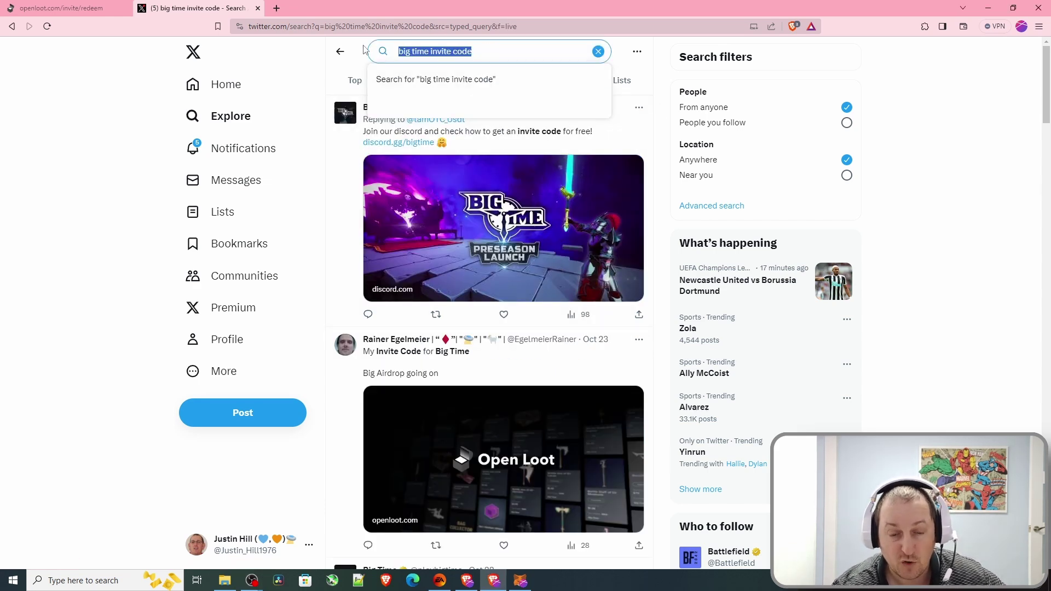
{"action": "type", "text": "vast im"}
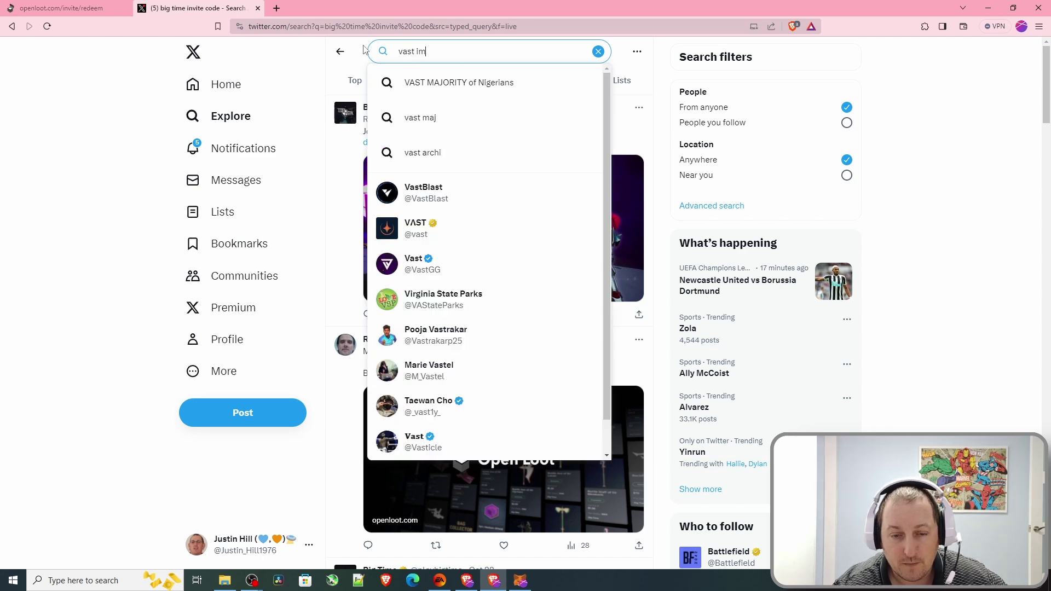
{"action": "type", "text": "pact gaming"}
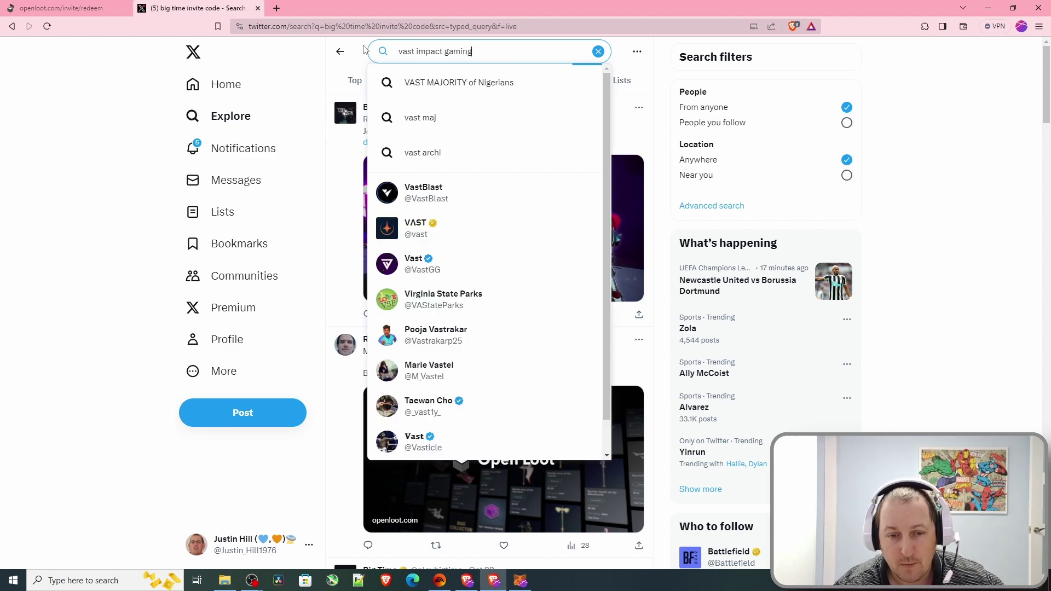
{"action": "key", "text": "Return"}
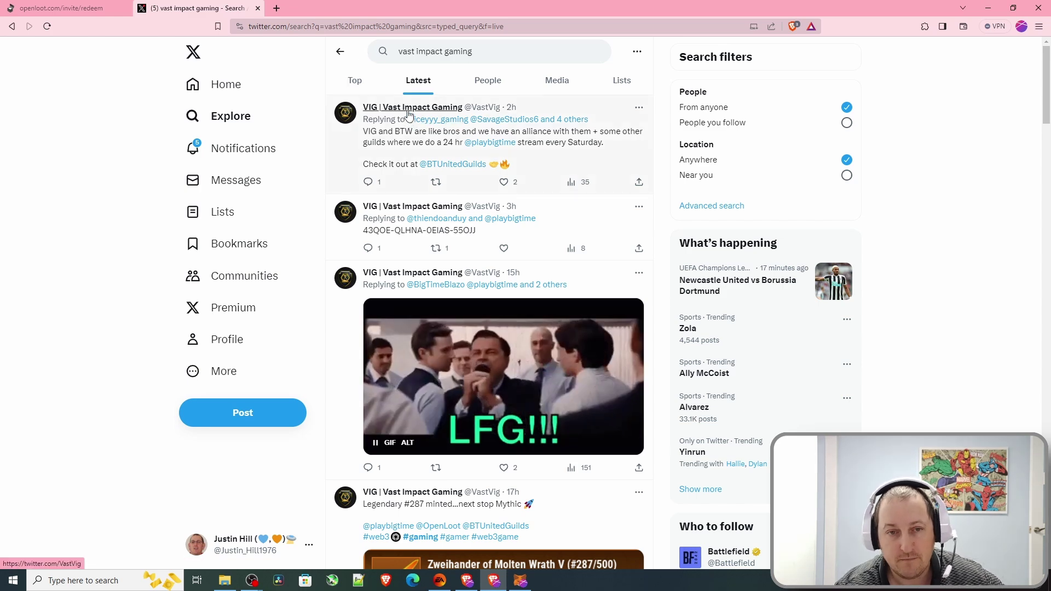
{"action": "mouse_move", "coordinate": [403, 115]}
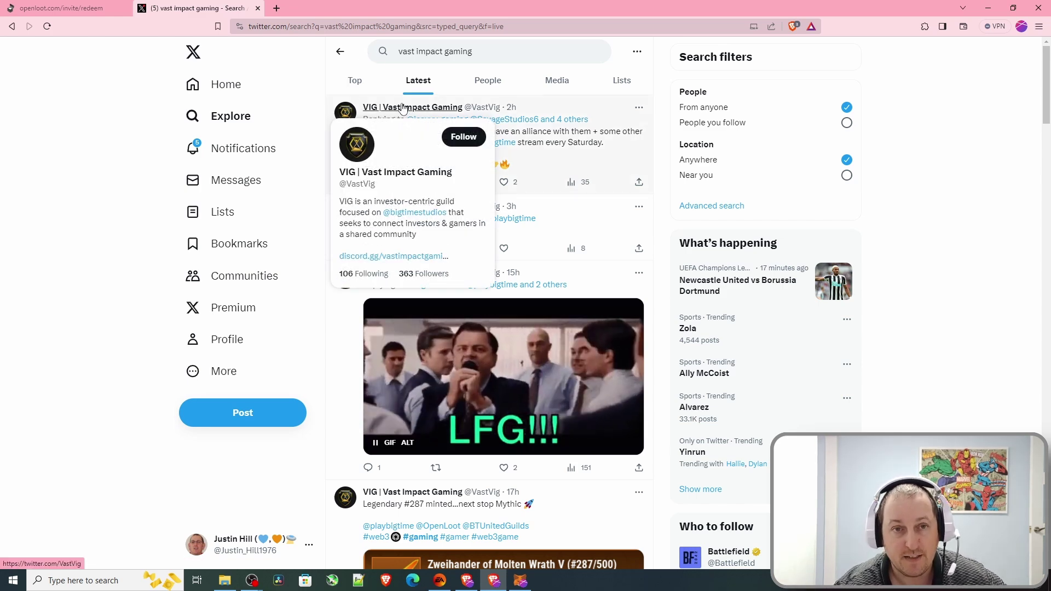
{"action": "left_click", "coordinate": [403, 108]}
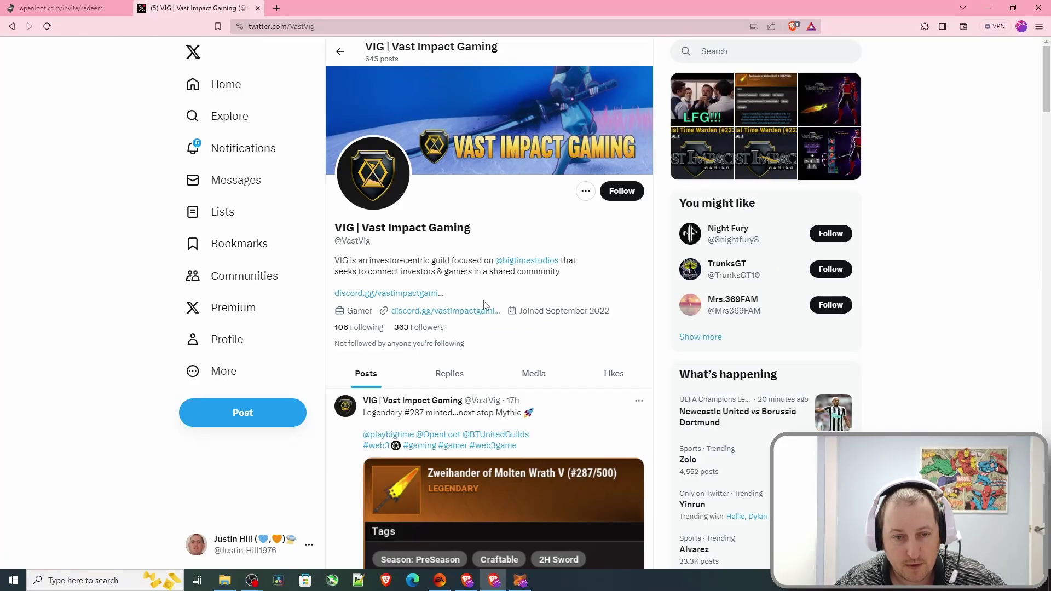
- Try to join the guild's Discord through the shortened link in the profile's bio text and return to the Twitter profile
{"action": "left_click", "coordinate": [415, 295]}
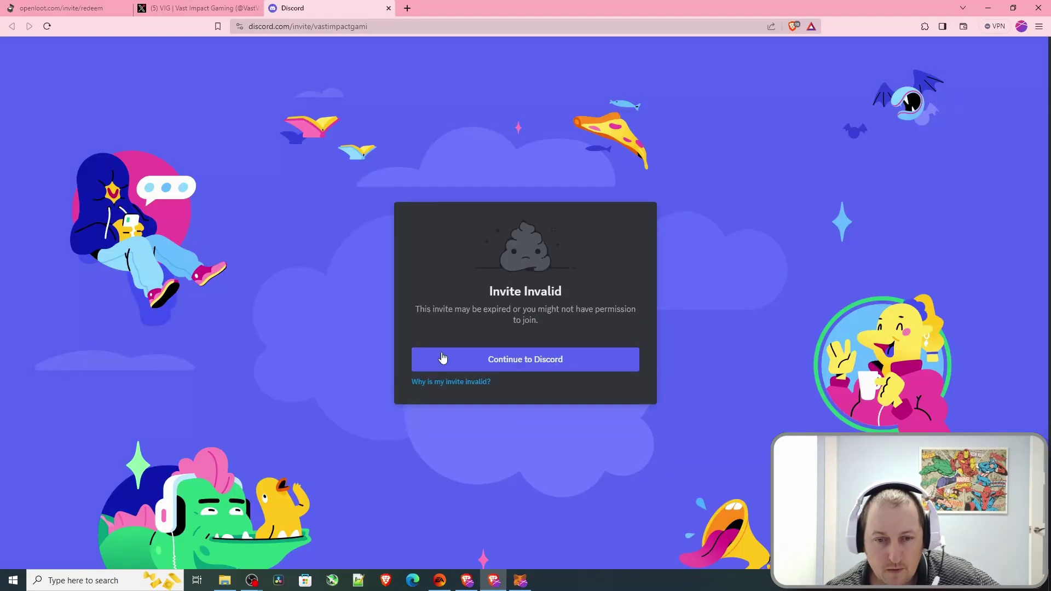
{"action": "left_click", "coordinate": [485, 364]}
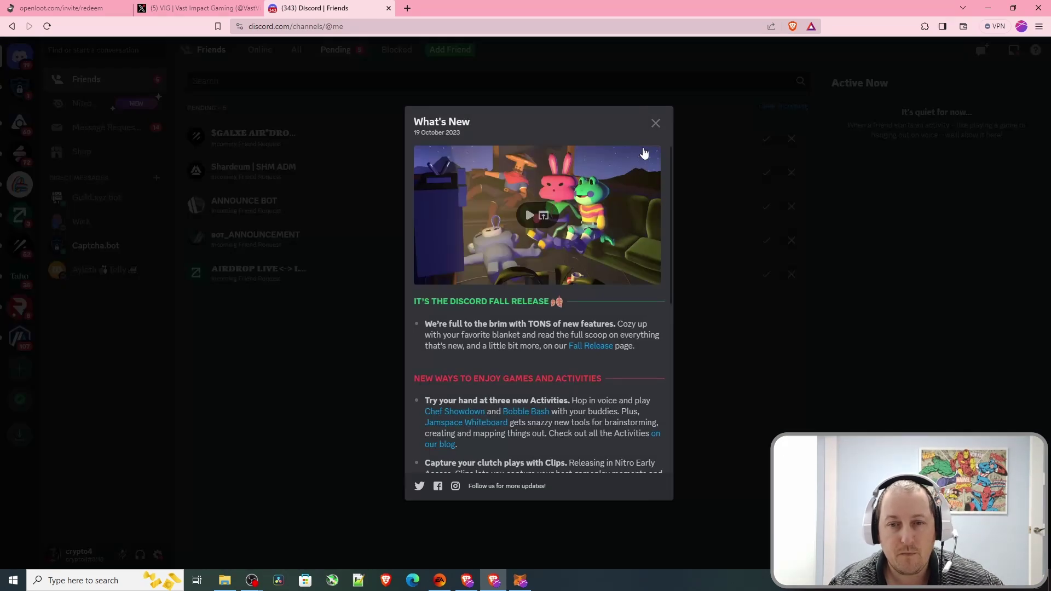
{"action": "left_click", "coordinate": [655, 123]}
{"action": "left_click", "coordinate": [175, 12]}
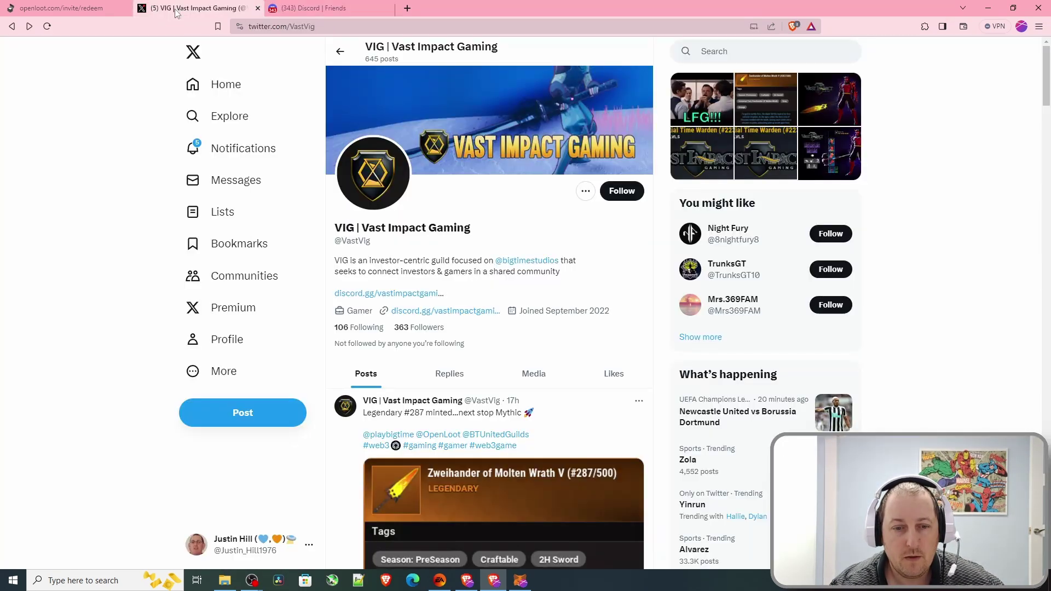
- Join the Vast Impact Gaming Discord server through the profile's website link and open its big-time-code-exchange channel
{"action": "left_click", "coordinate": [441, 308]}
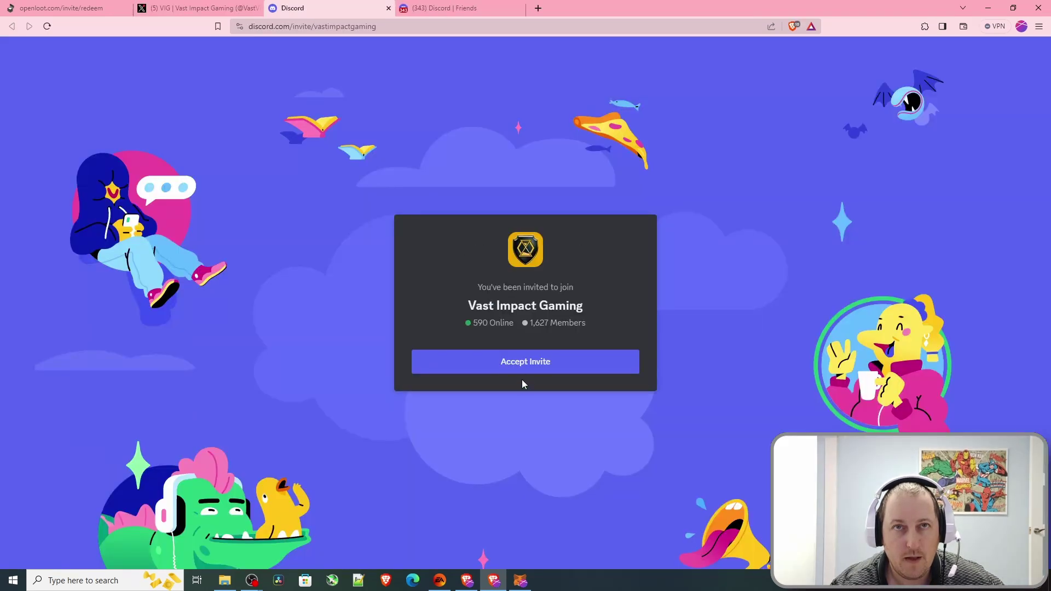
{"action": "left_click", "coordinate": [523, 362]}
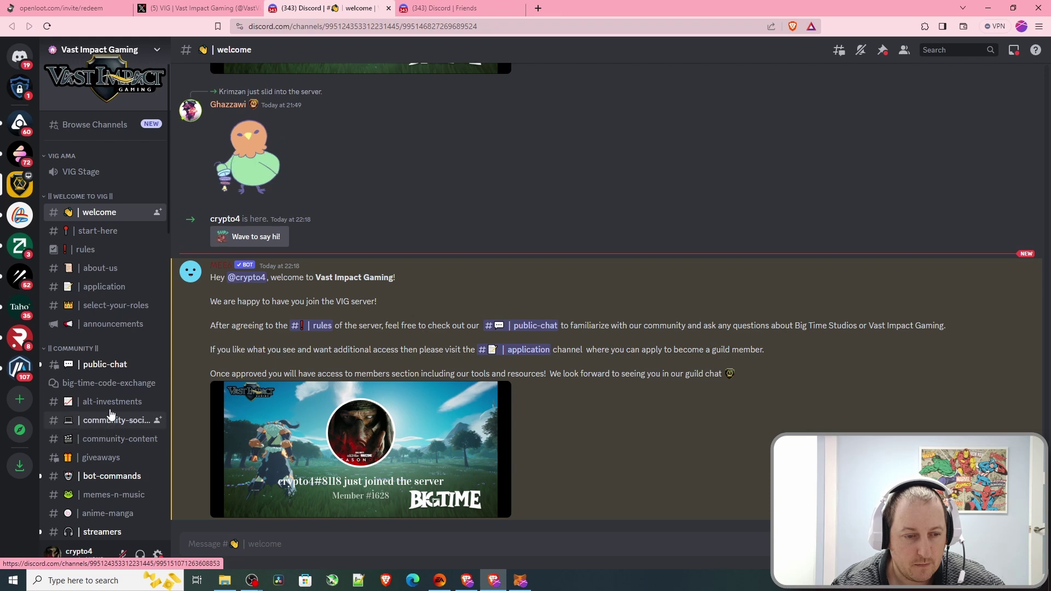
{"action": "left_click", "coordinate": [108, 385]}
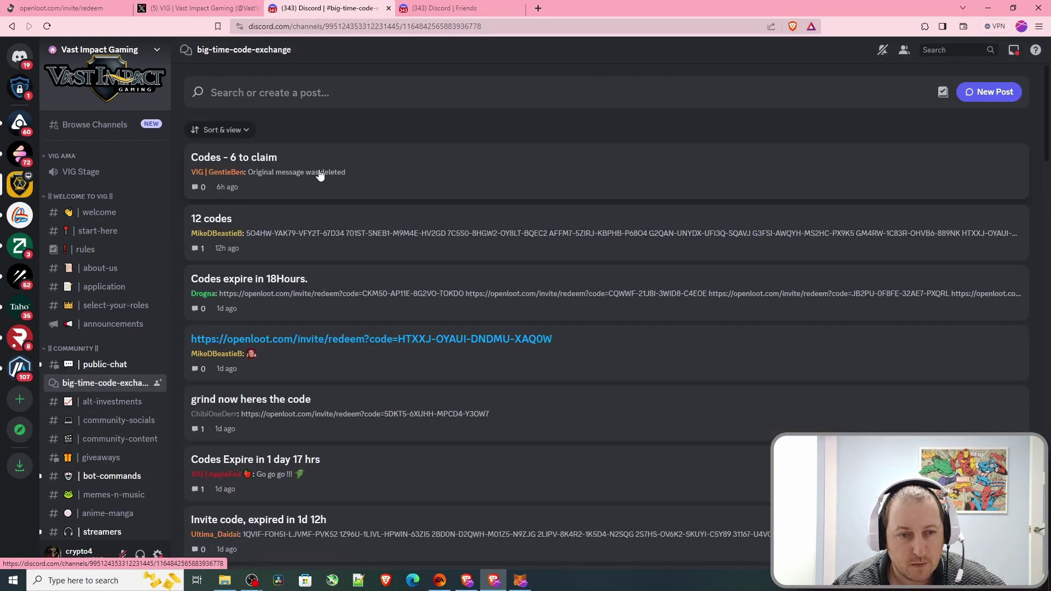
- Open the "12 codes" post and select the last invite code in its original message for copying
{"action": "left_click", "coordinate": [257, 235]}
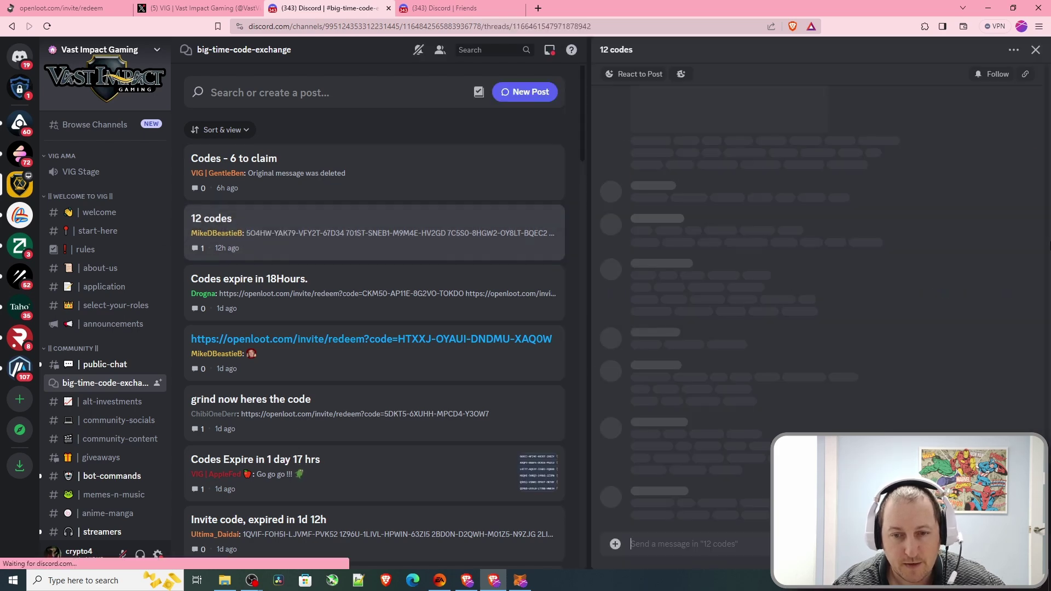
{"action": "scroll", "coordinate": [758, 295], "scroll_direction": "down", "scroll_amount": 1}
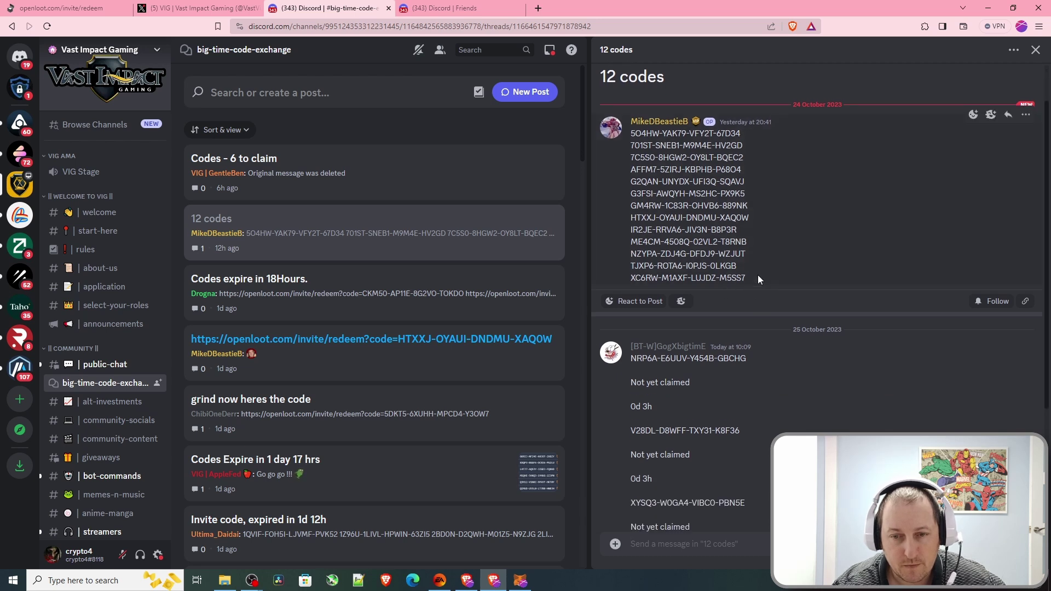
{"action": "left_click_drag", "start_coordinate": [758, 277], "coordinate": [638, 278]}
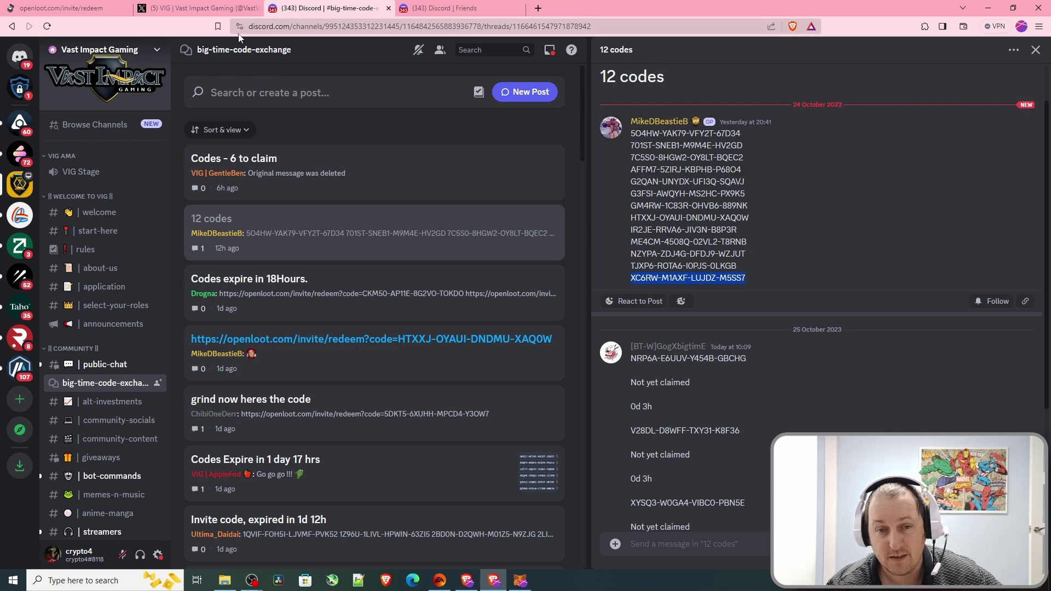
- Enter the invite code from the Discord post on the Open Loot page and try to redeem it
{"action": "left_click", "coordinate": [65, 8]}
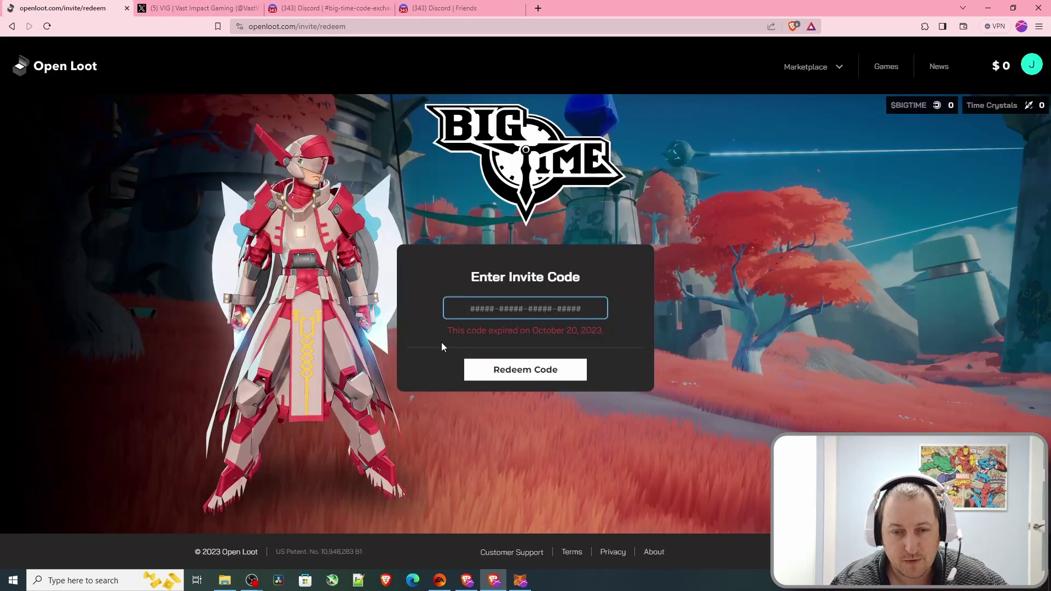
{"action": "left_click", "coordinate": [572, 313]}
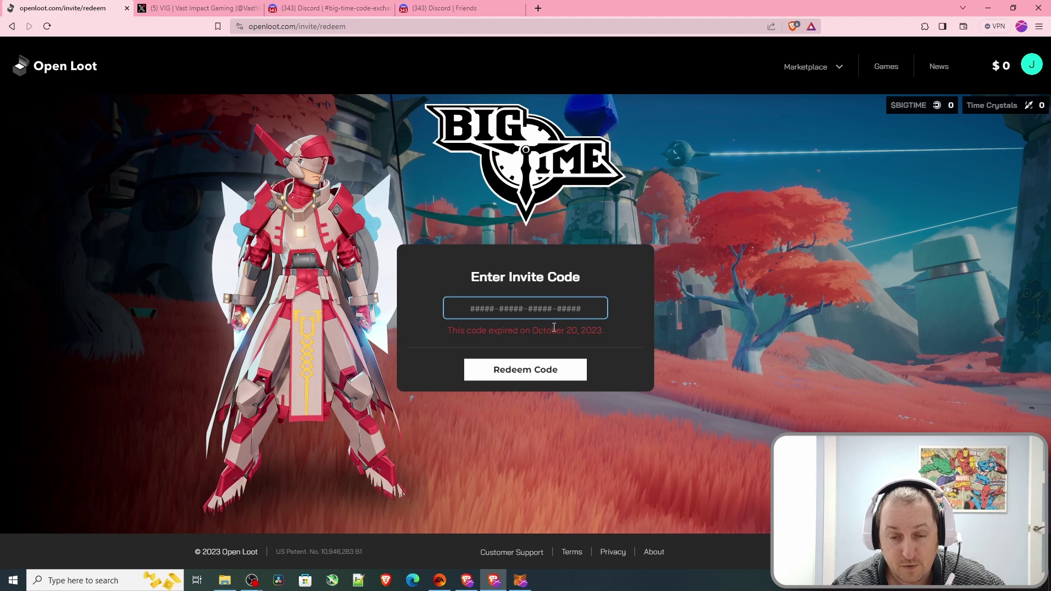
{"action": "type", "text": "XC6RW-M1AXF-LUJDZ-M5SS7"}
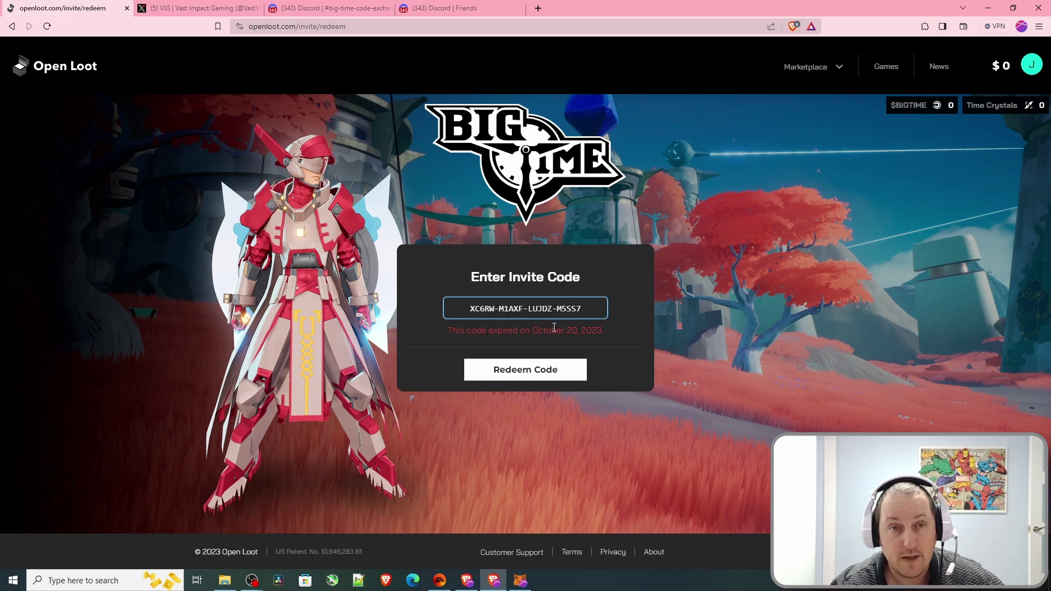
{"action": "left_click", "coordinate": [536, 370]}
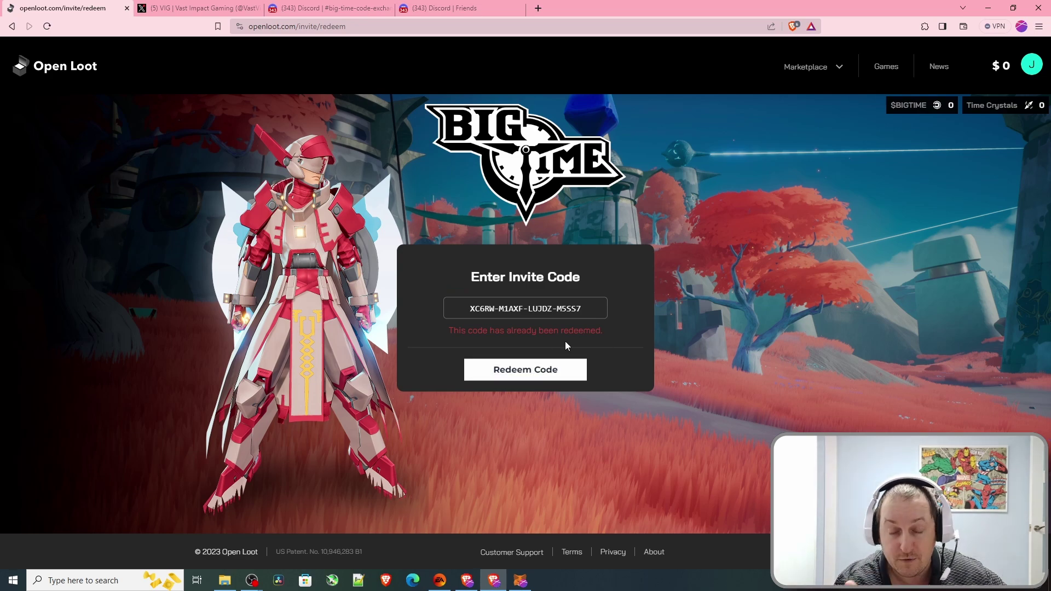
- Return to the "12 codes" Discord post and select the ninth invite code in its original message for copying
{"action": "left_click", "coordinate": [428, 10]}
{"action": "left_click", "coordinate": [310, 10]}
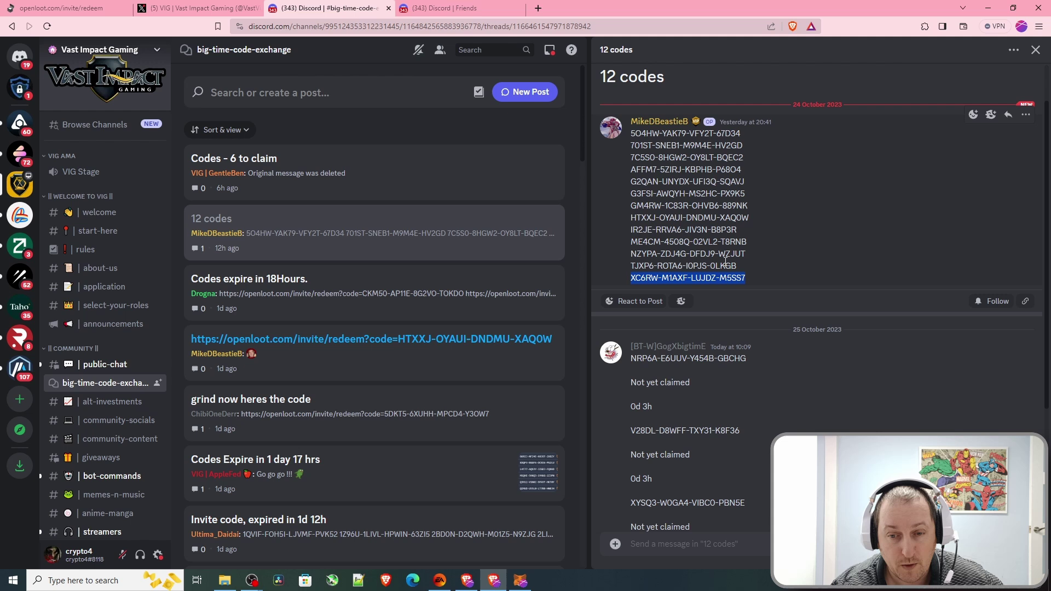
{"action": "left_click_drag", "start_coordinate": [737, 228], "coordinate": [606, 235]}
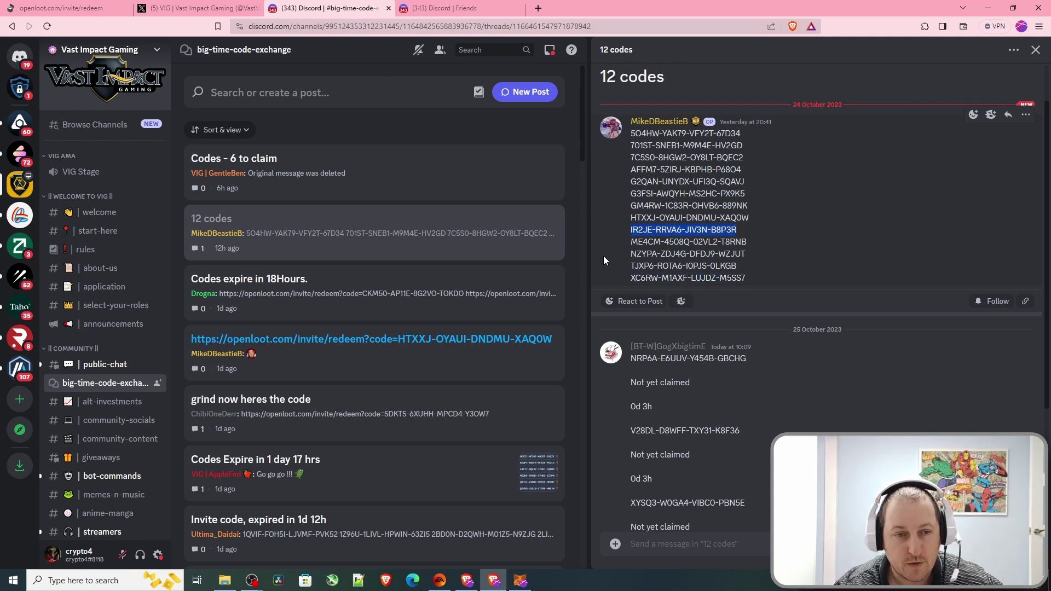
{"action": "left_click", "coordinate": [522, 581]}
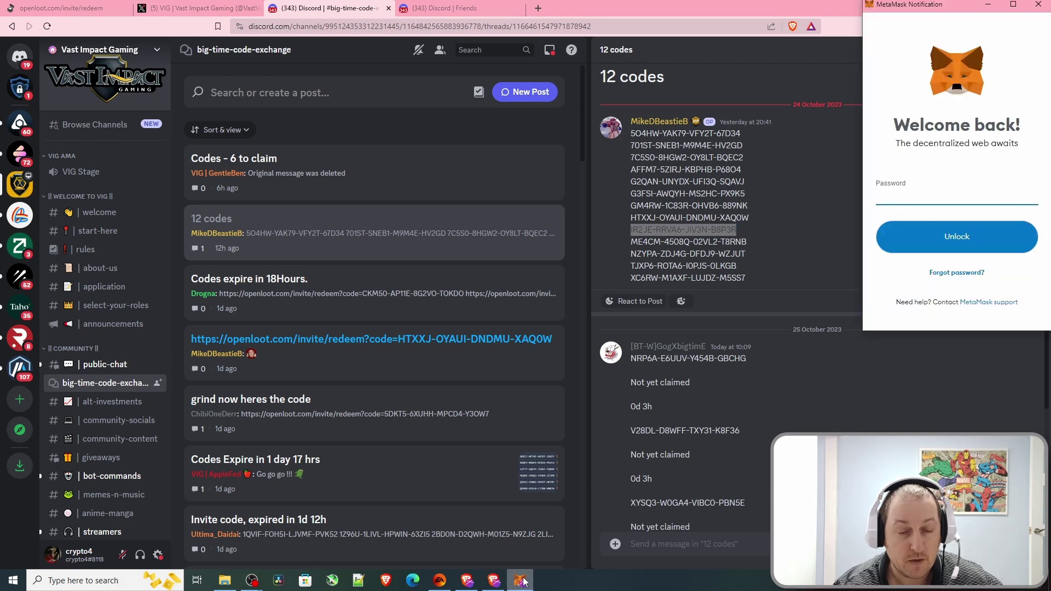
{"action": "left_click", "coordinate": [521, 581]}
- Go back to the Open Loot redeem page and select the rejected invite code in its field for replacement
{"action": "left_click", "coordinate": [179, 8]}
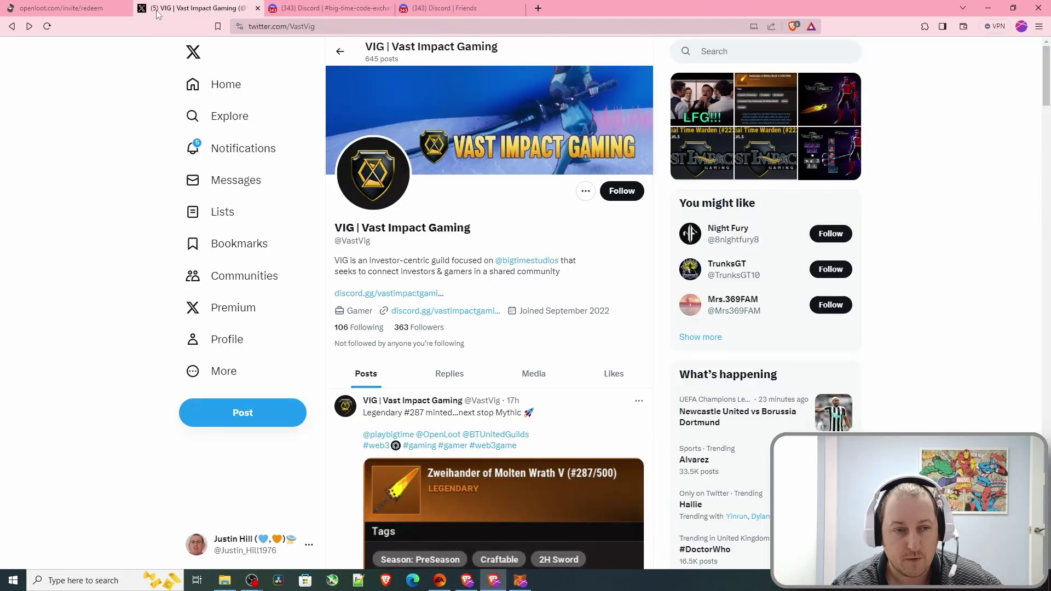
{"action": "left_click", "coordinate": [63, 8]}
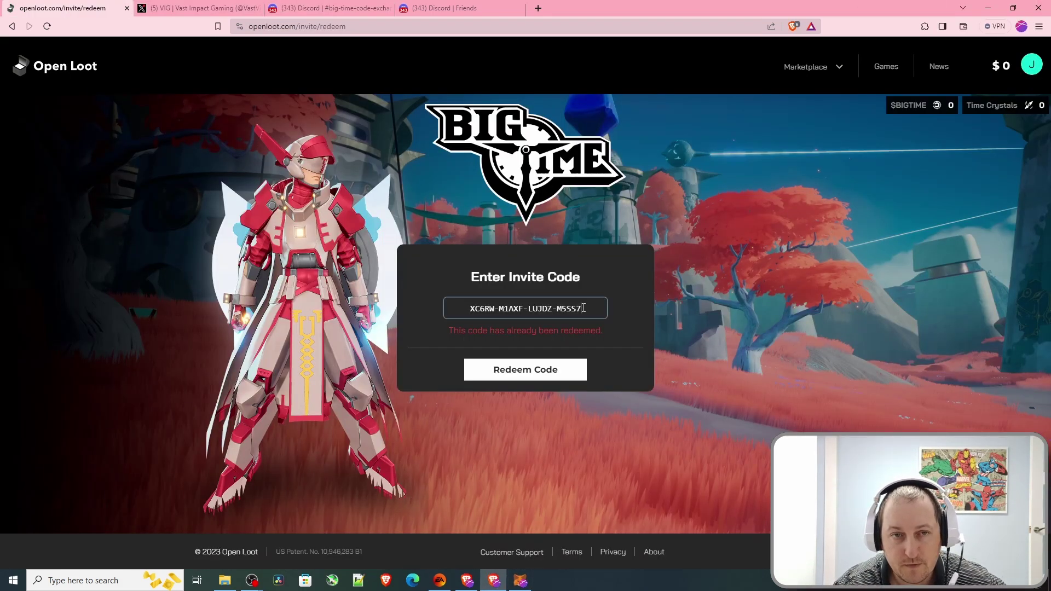
{"action": "left_click_drag", "start_coordinate": [583, 308], "coordinate": [400, 304]}
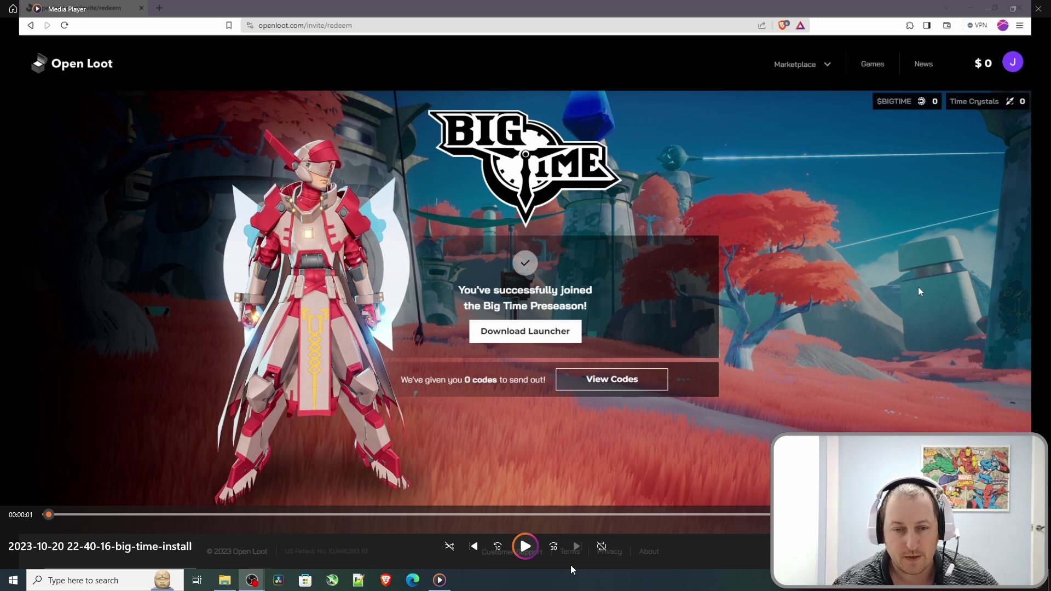
- Download the Open Loot Launcher and install it in the default destination folder, allowing it to make changes to the device
{"action": "left_click", "coordinate": [526, 546]}
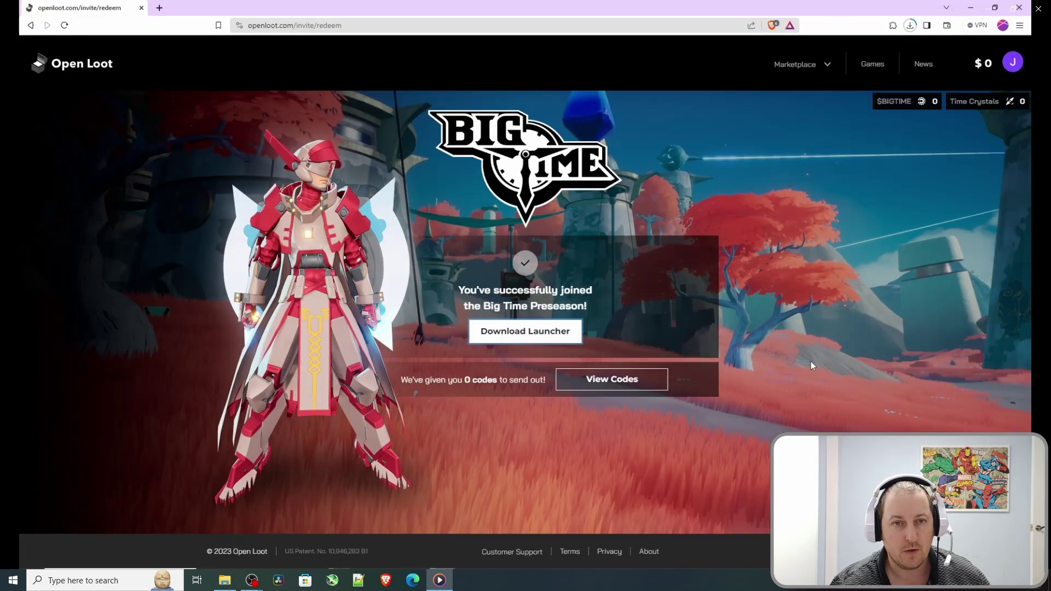
{"action": "mouse_move", "coordinate": [510, 562]}
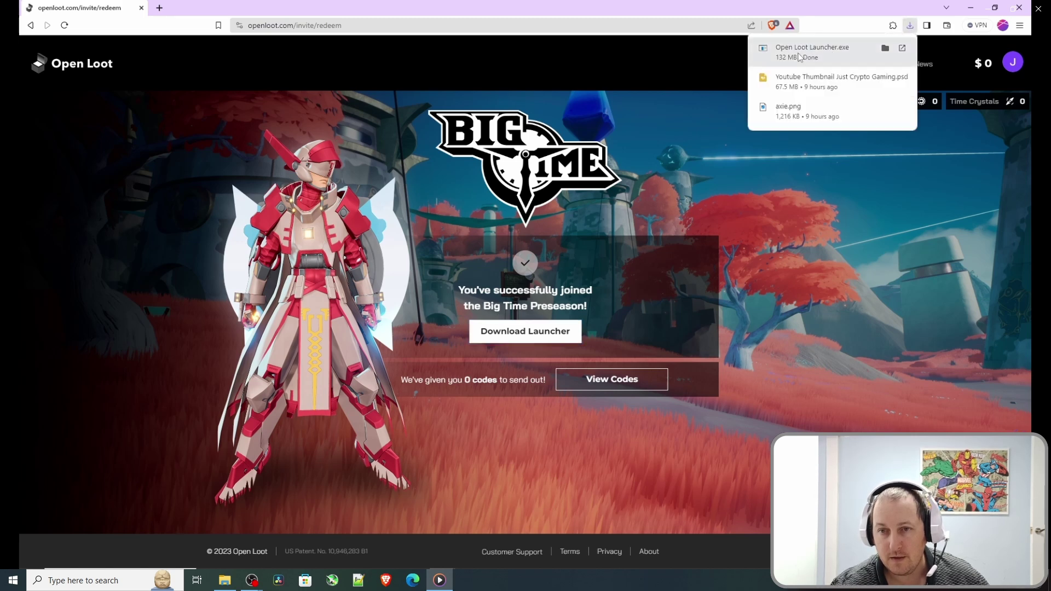
{"action": "left_click", "coordinate": [797, 56]}
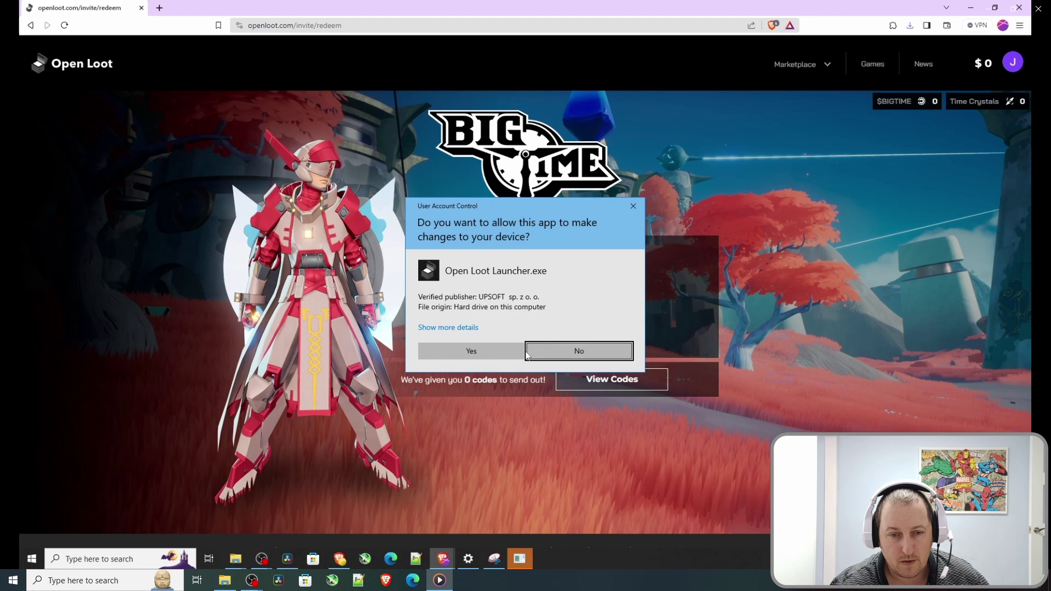
{"action": "left_click", "coordinate": [490, 353]}
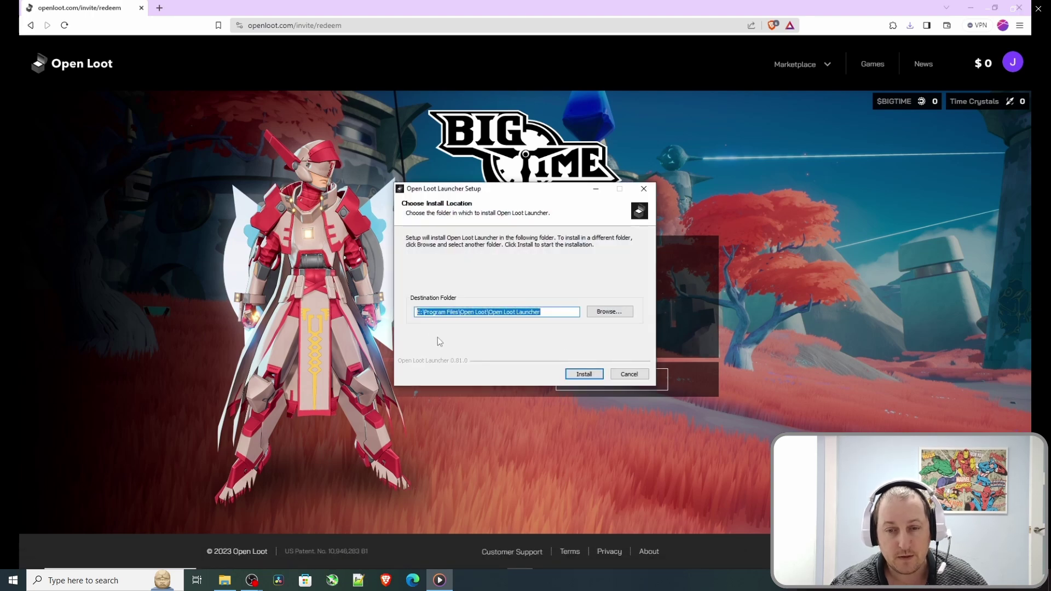
{"action": "left_click", "coordinate": [584, 374]}
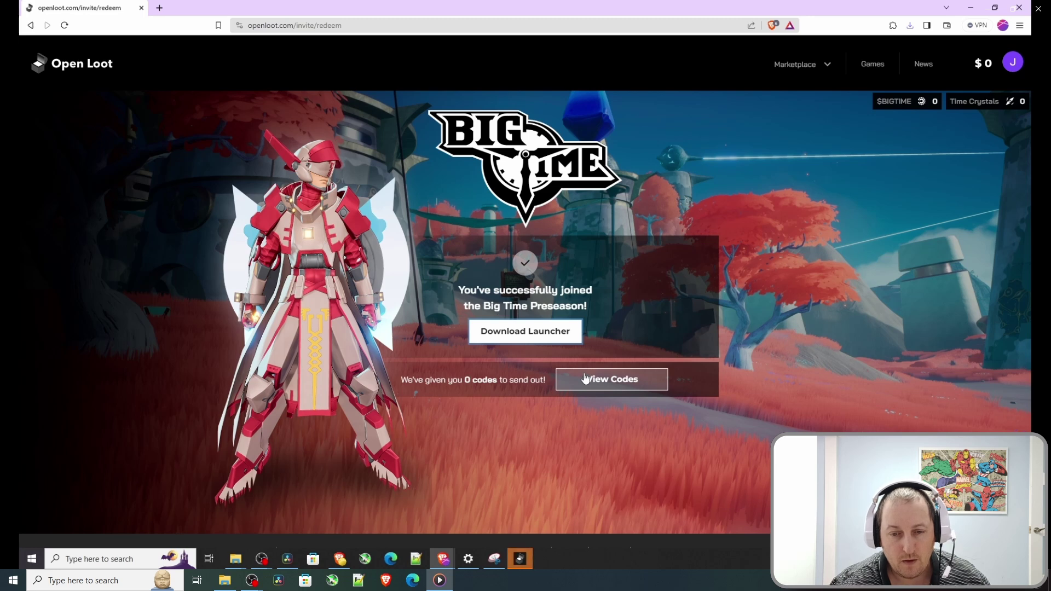
- Open the Open Loot Launcher from openloot.com, always allowing such links, and accept its privacy consent for client data
{"action": "left_click", "coordinate": [527, 560]}
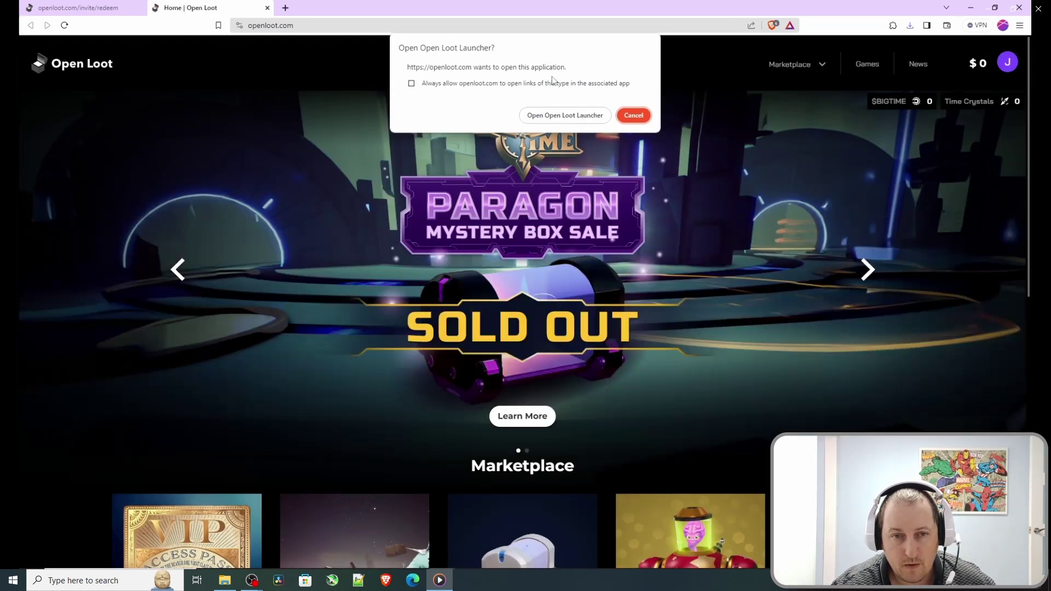
{"action": "left_click", "coordinate": [412, 84]}
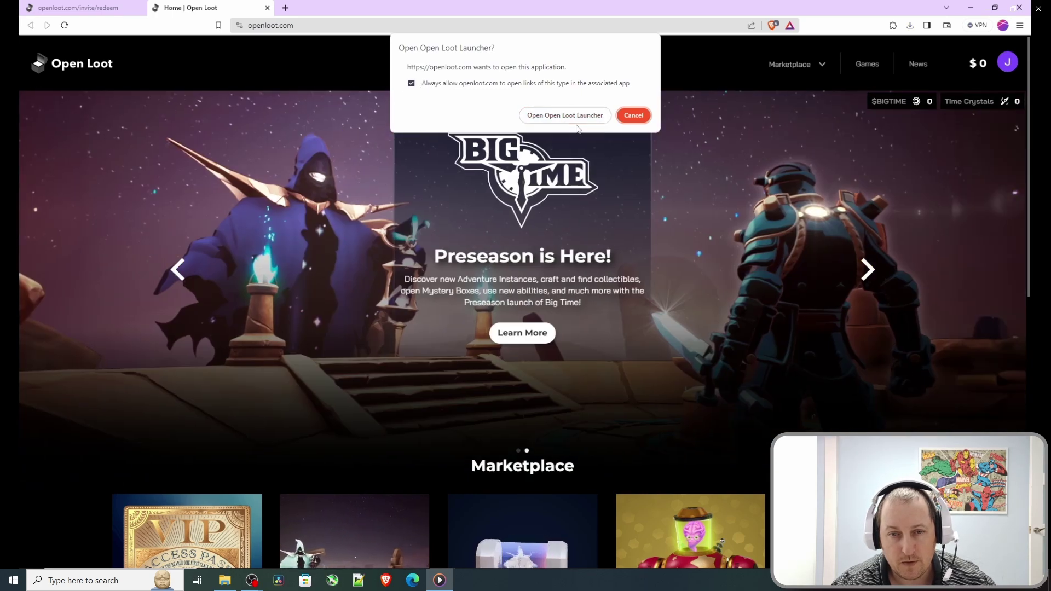
{"action": "left_click", "coordinate": [565, 116]}
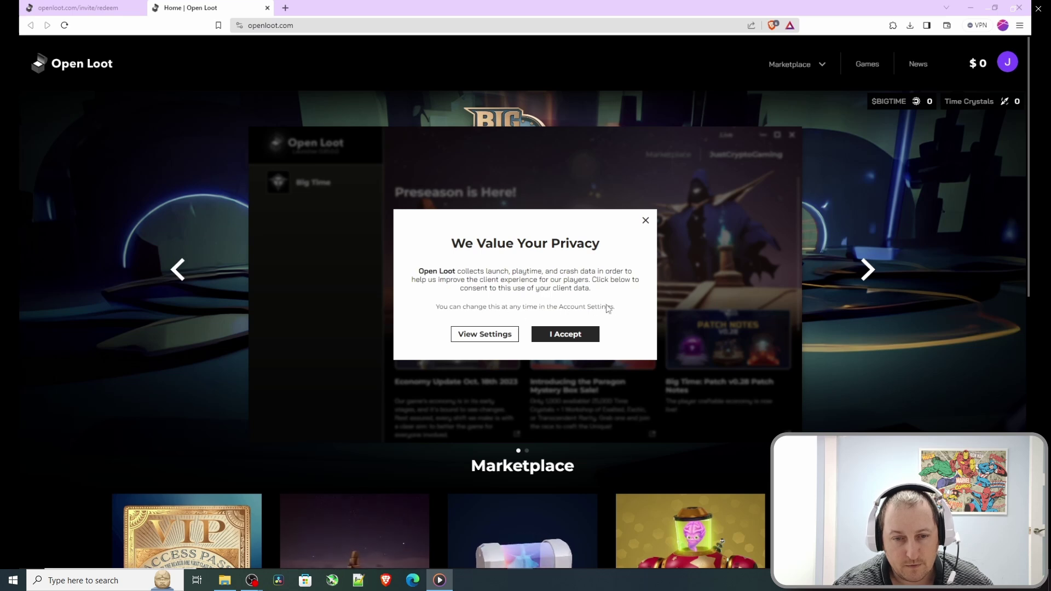
{"action": "left_click", "coordinate": [566, 335]}
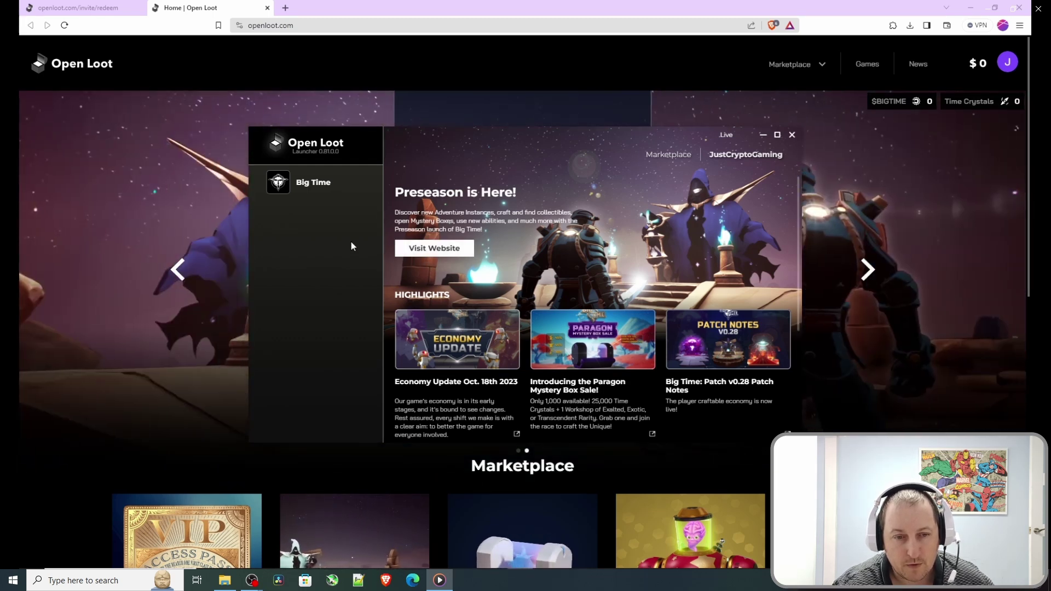
- Open the Big Time page in the launcher and examine its media, updates and minimum system requirements
{"action": "left_click", "coordinate": [307, 189]}
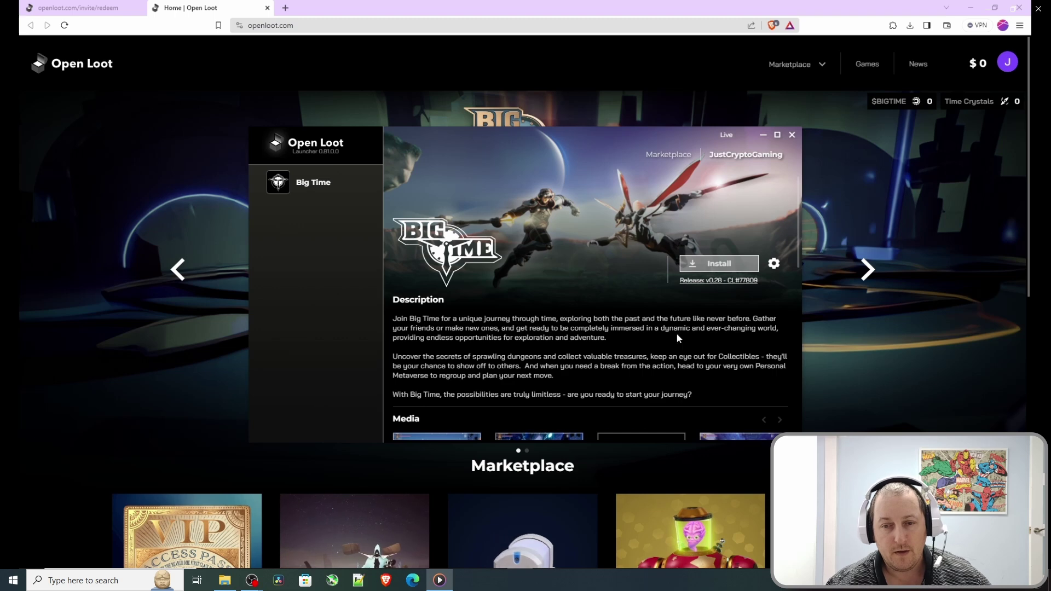
{"action": "scroll", "coordinate": [670, 350], "scroll_direction": "down", "scroll_amount": 3}
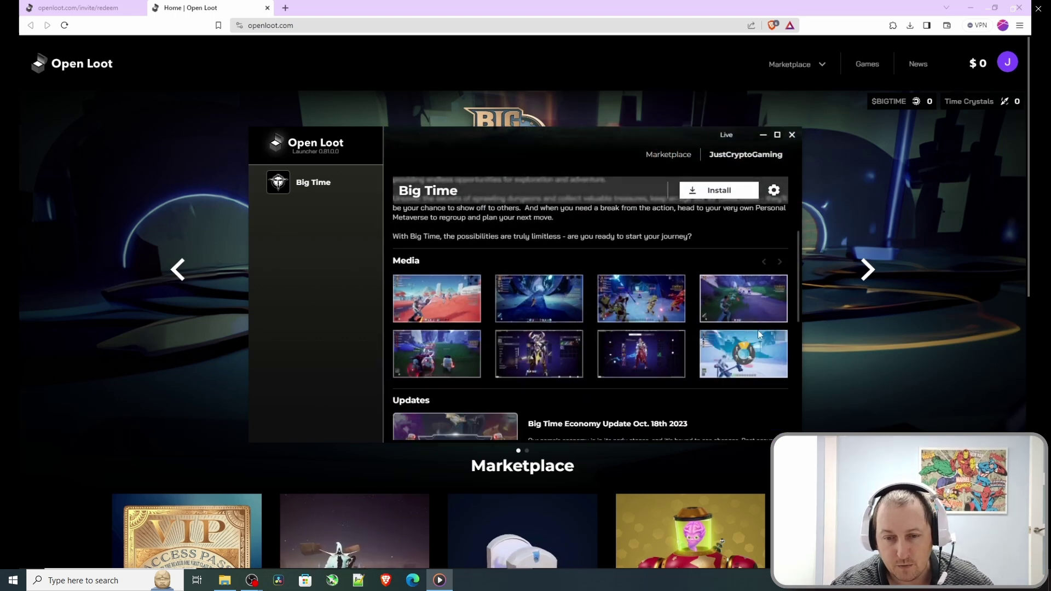
{"action": "scroll", "coordinate": [506, 344], "scroll_direction": "down", "scroll_amount": 2}
{"action": "scroll", "coordinate": [640, 364], "scroll_direction": "down", "scroll_amount": 5}
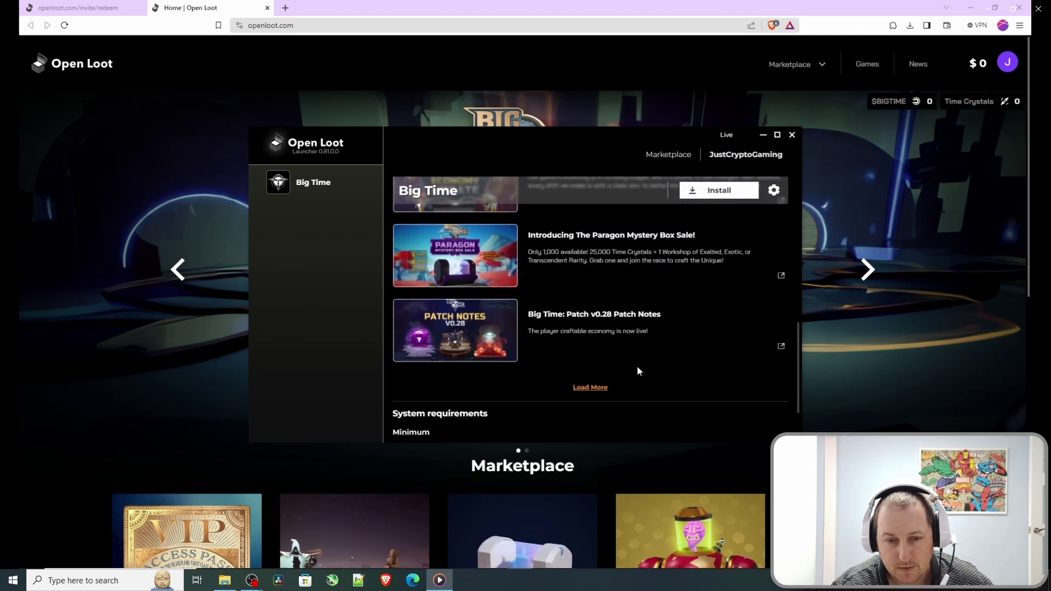
{"action": "scroll", "coordinate": [637, 366], "scroll_direction": "up", "scroll_amount": 2}
{"action": "scroll", "coordinate": [638, 370], "scroll_direction": "down", "scroll_amount": 2}
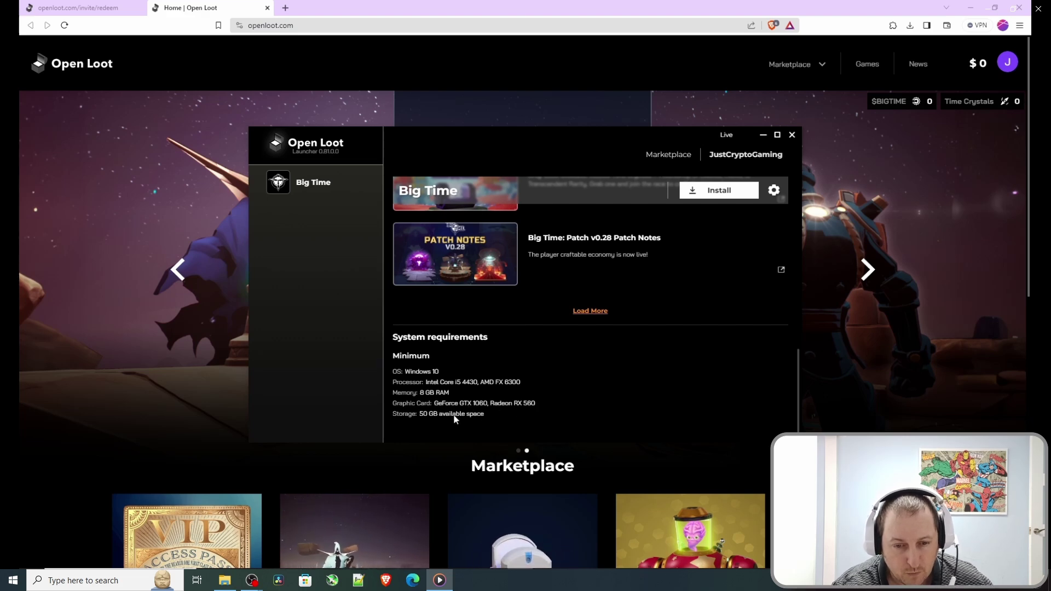
{"action": "scroll", "coordinate": [704, 326], "scroll_direction": "up", "scroll_amount": 6}
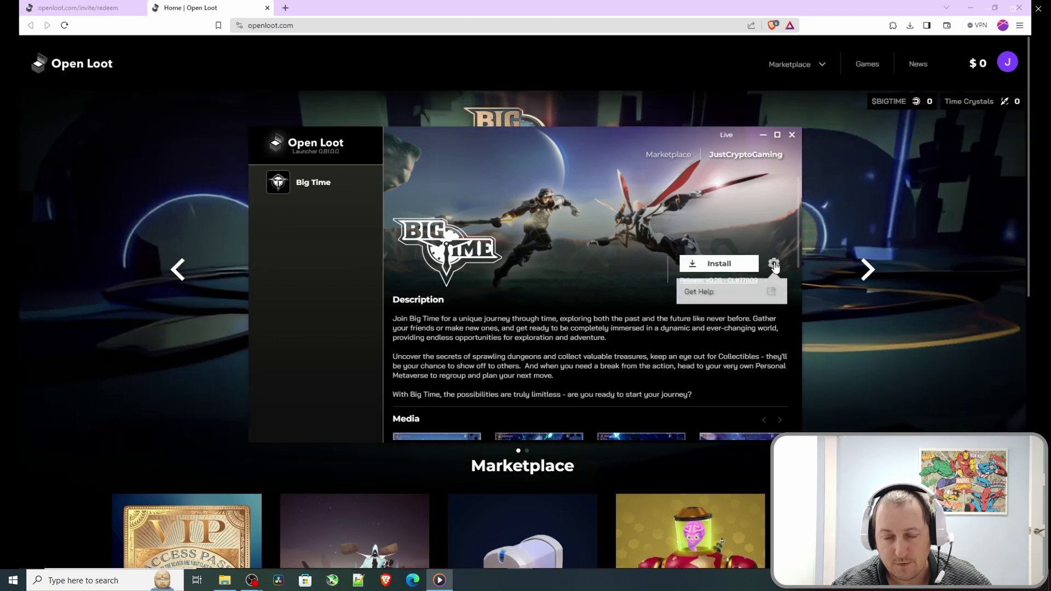
- Start installing Big Time from the launcher in the proposed install location
{"action": "left_click", "coordinate": [729, 270]}
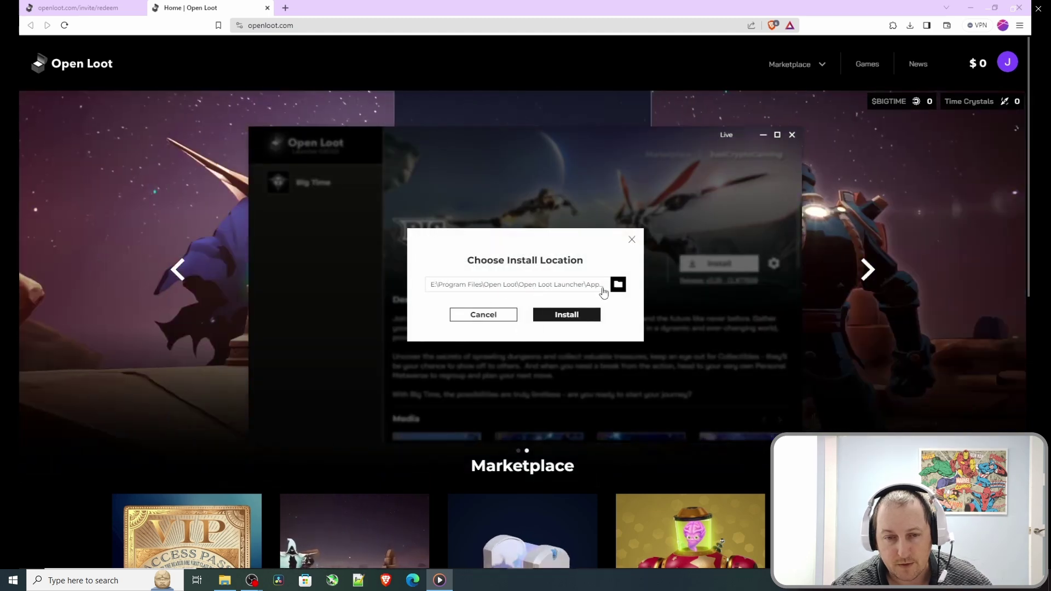
{"action": "left_click", "coordinate": [567, 315]}
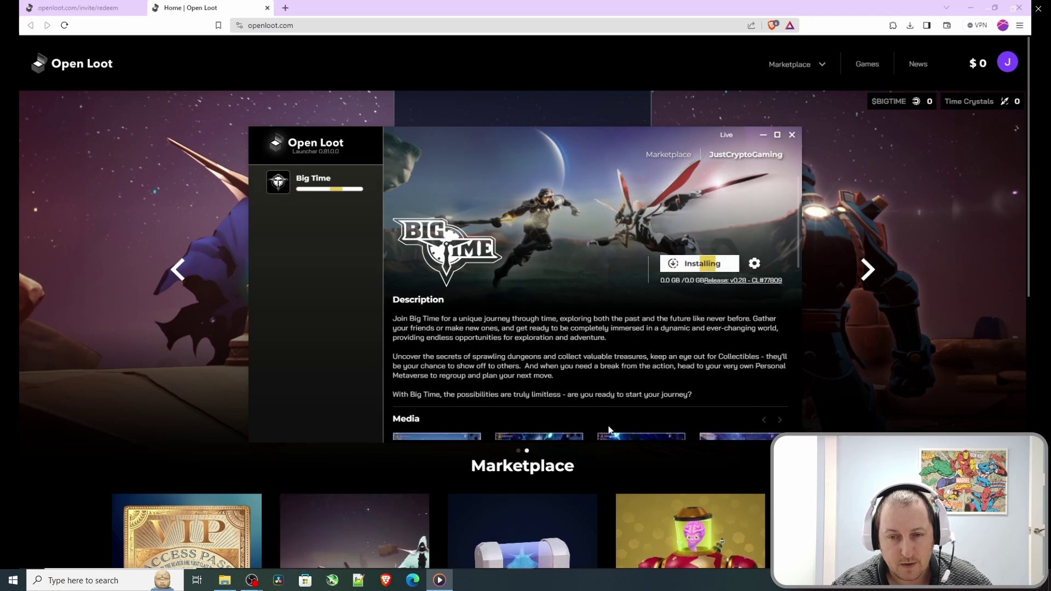
{"action": "scroll", "coordinate": [873, 420], "scroll_direction": "down", "scroll_amount": 1}
{"action": "scroll", "coordinate": [873, 418], "scroll_direction": "down", "scroll_amount": 1}
{"action": "scroll", "coordinate": [872, 418], "scroll_direction": "up", "scroll_amount": 3}
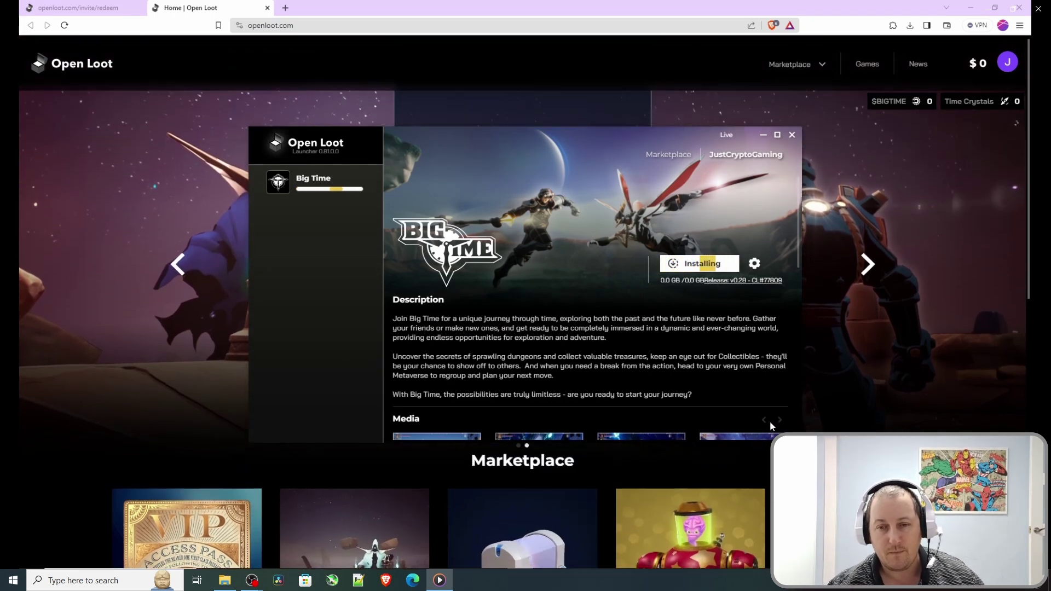
- Switch to the Open Loot home page and look through its marketplace items and open market section
{"action": "left_click", "coordinate": [188, 393]}
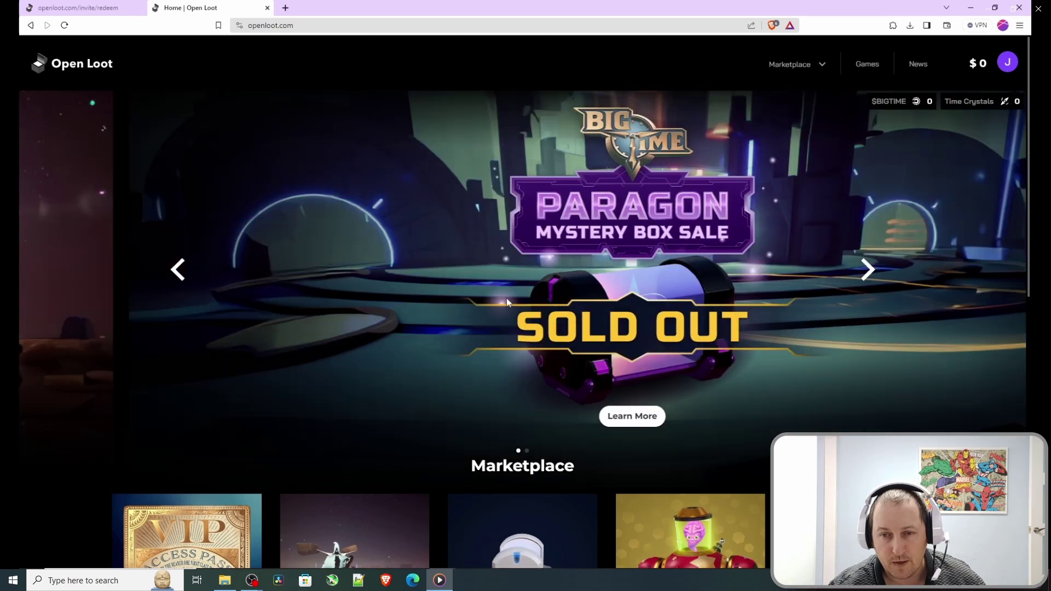
{"action": "scroll", "coordinate": [692, 367], "scroll_direction": "down", "scroll_amount": 6}
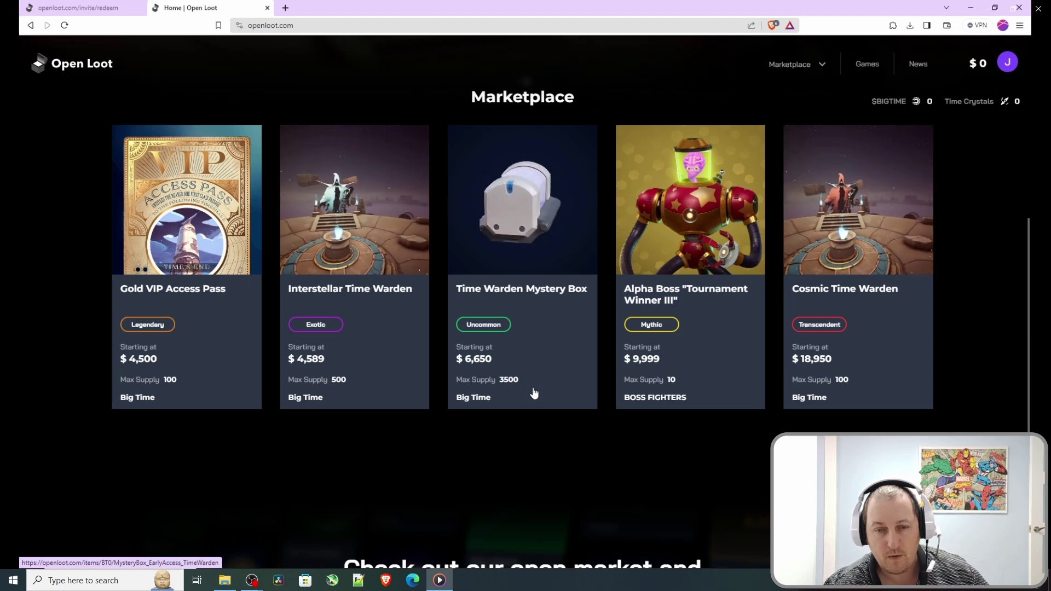
{"action": "scroll", "coordinate": [534, 393], "scroll_direction": "down", "scroll_amount": 1}
{"action": "scroll", "coordinate": [534, 393], "scroll_direction": "down", "scroll_amount": 3}
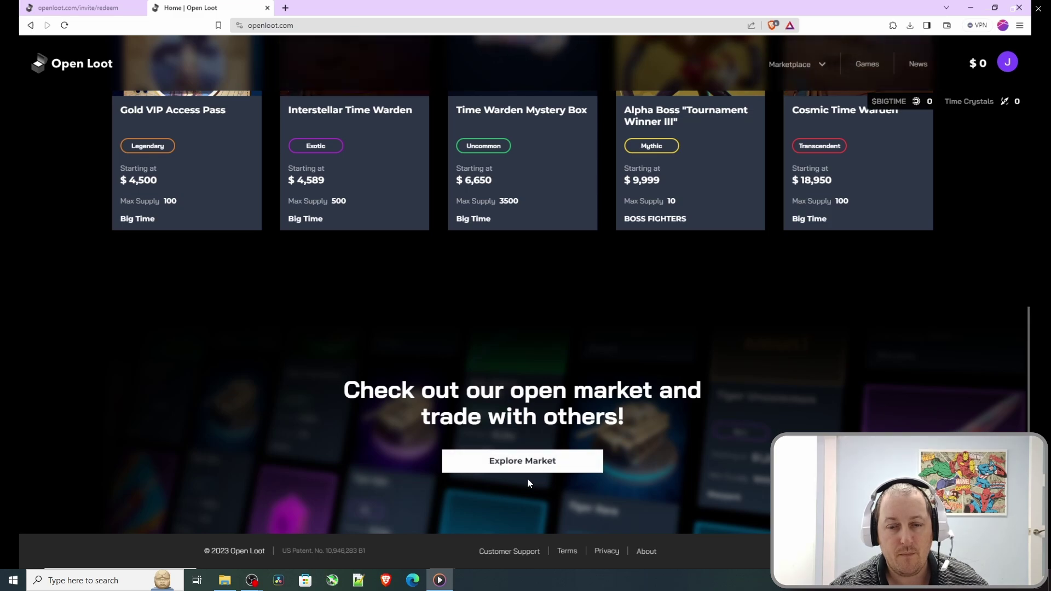
{"action": "scroll", "coordinate": [509, 404], "scroll_direction": "up", "scroll_amount": 1}
{"action": "scroll", "coordinate": [509, 404], "scroll_direction": "up", "scroll_amount": 5}
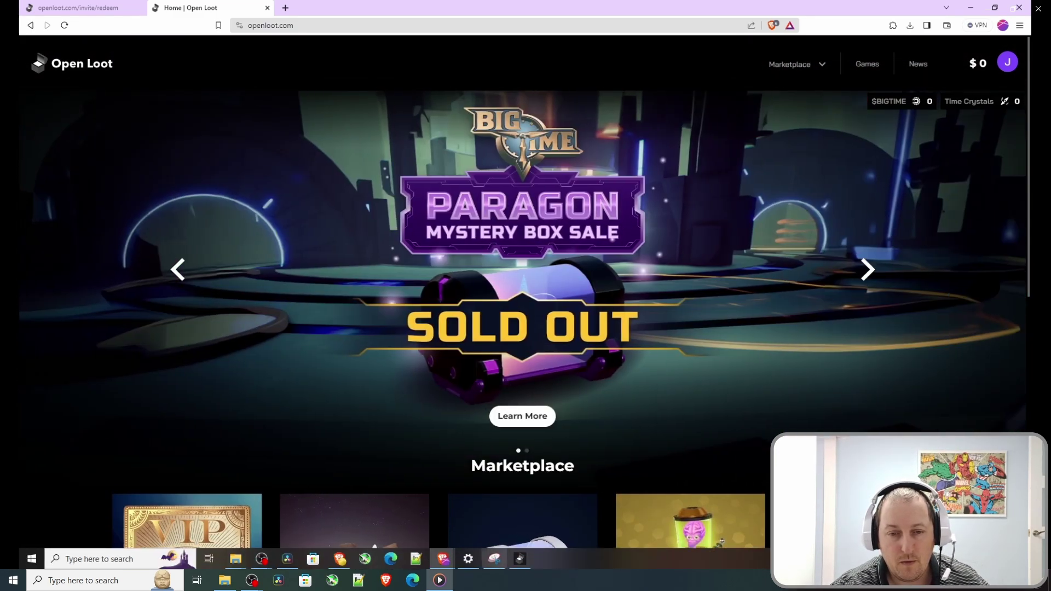
- Return to the launcher and acknowledge the User Account Control notice about installing the Unreal Engine 4 redistributables
{"action": "left_click", "coordinate": [521, 559]}
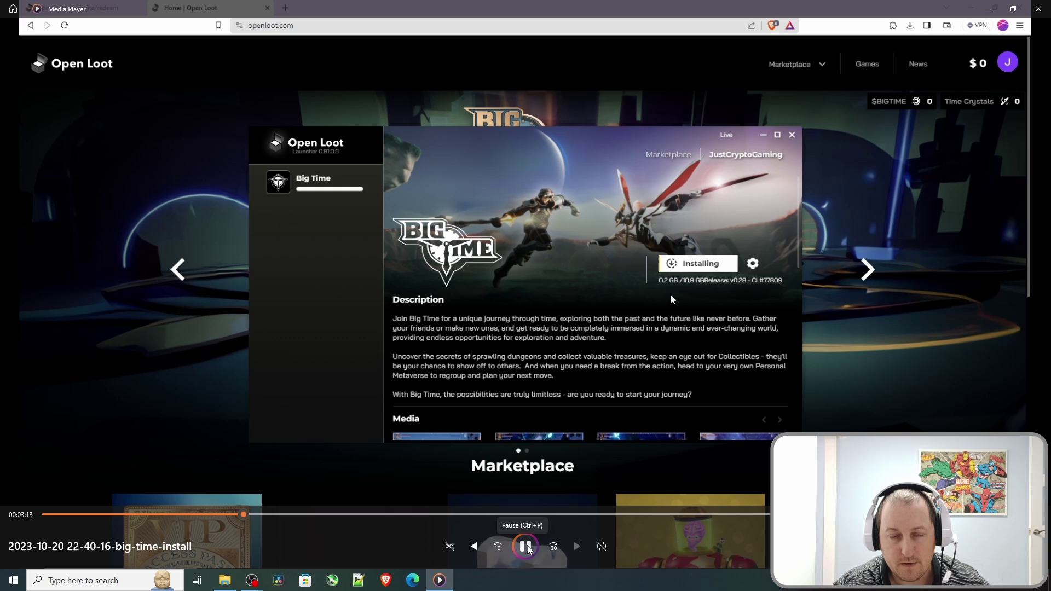
{"action": "left_click", "coordinate": [527, 548]}
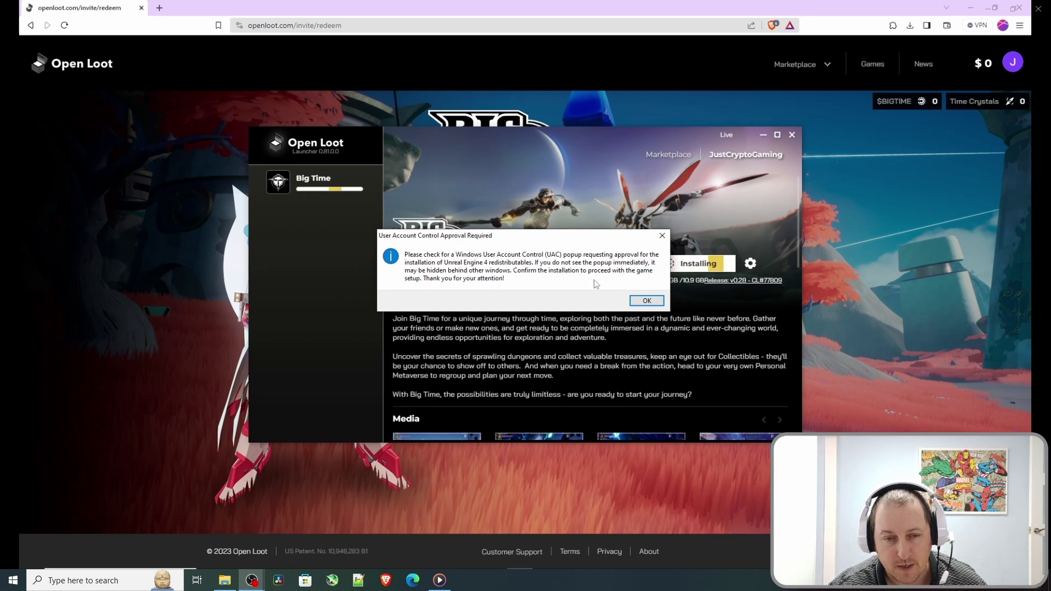
{"action": "left_click", "coordinate": [646, 301]}
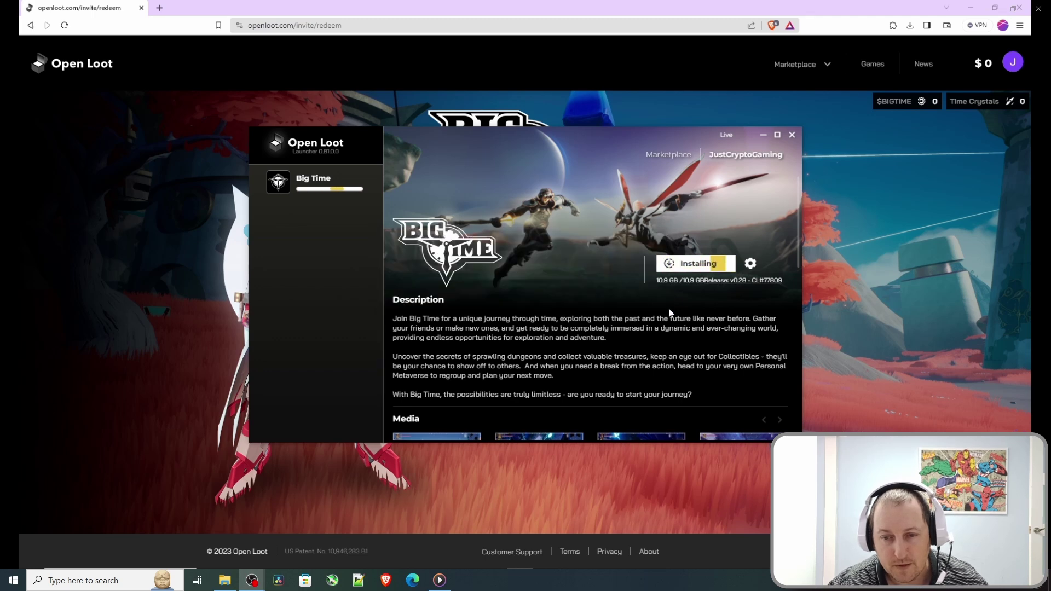